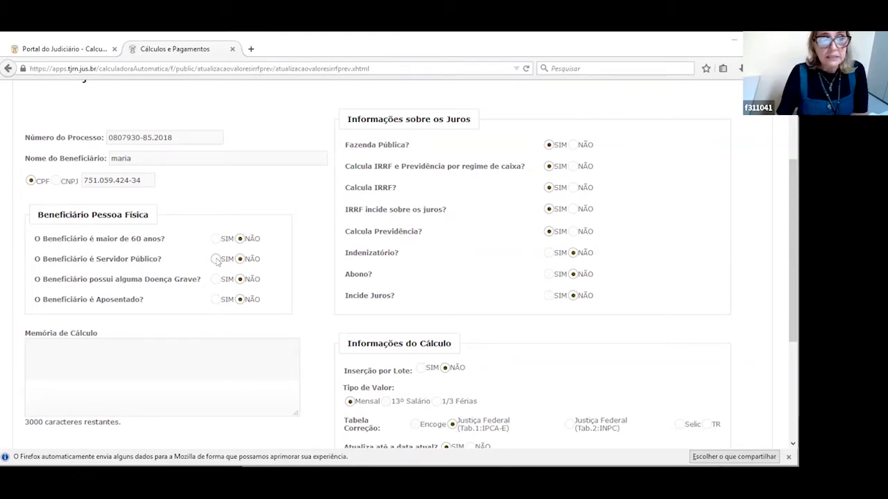
# Mark the beneficiary as a public servant (Servidor Público) and choose ESTADO DO RIO GRANDE DO NORTE as Ente Devedor.
pyautogui.click(216, 259)
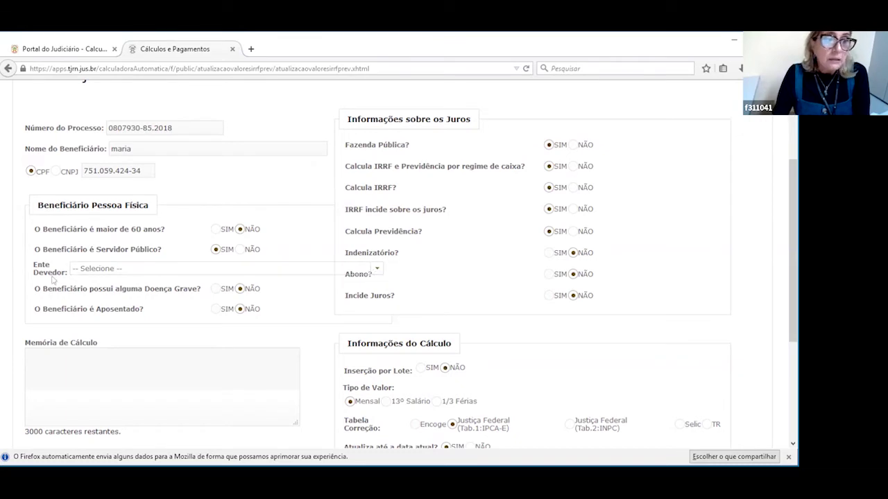
pyautogui.click(376, 269)
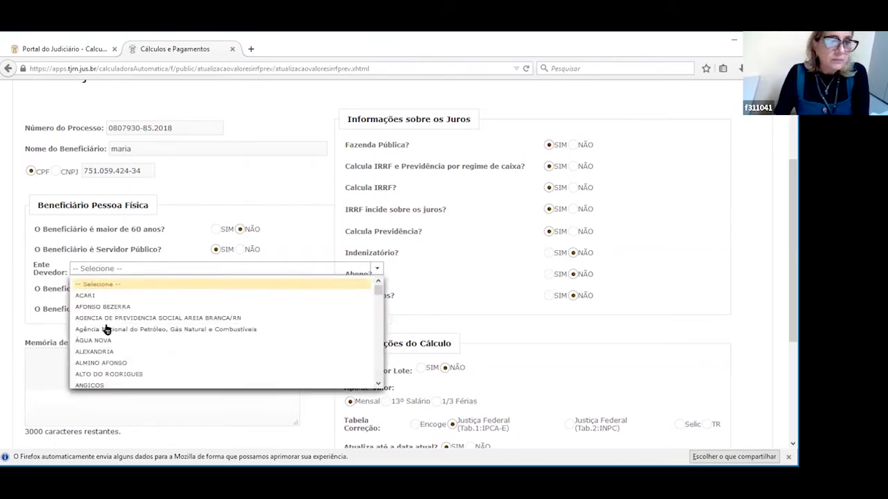
pyautogui.scroll(-3, 106, 326)
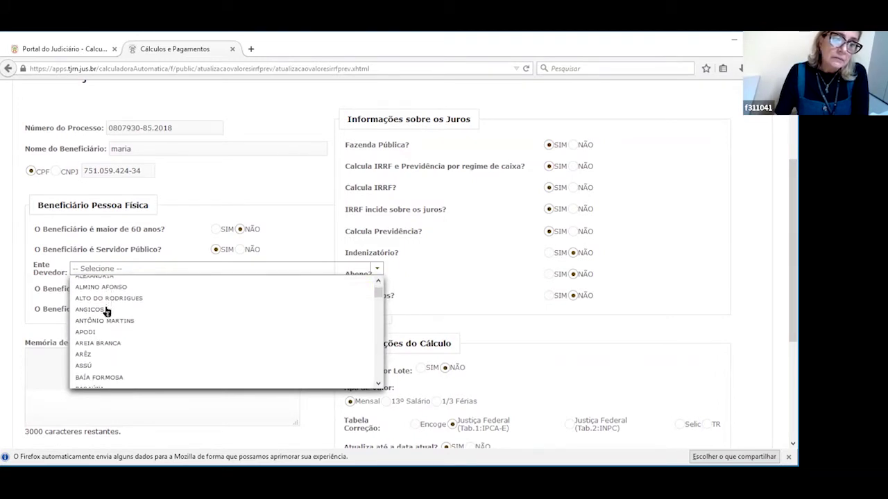
pyautogui.scroll(-3, 106, 310)
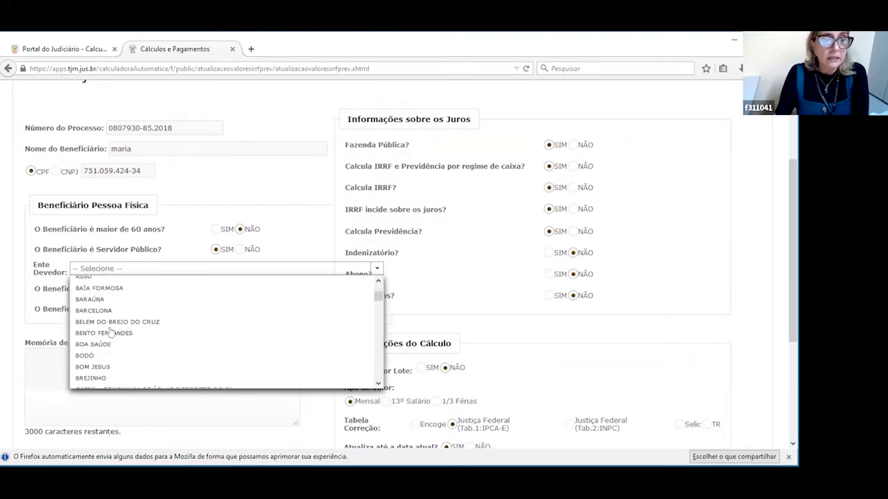
pyautogui.scroll(-5, 110, 332)
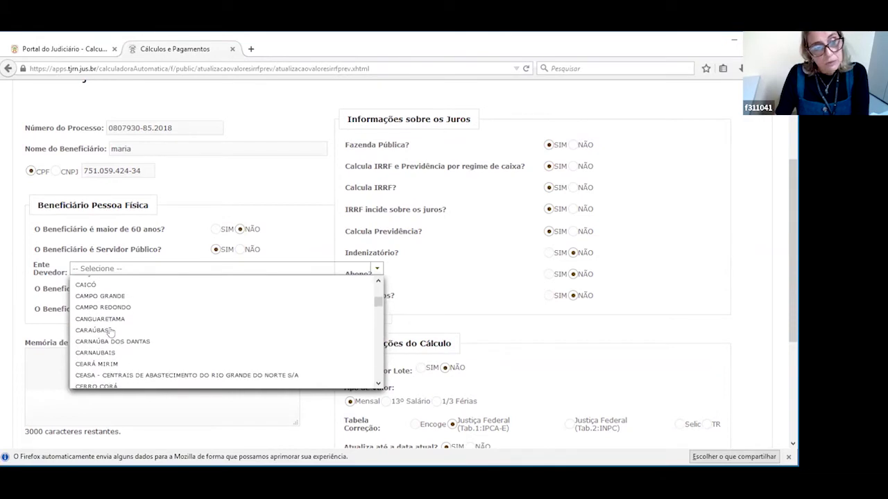
pyautogui.scroll(-8, 109, 331)
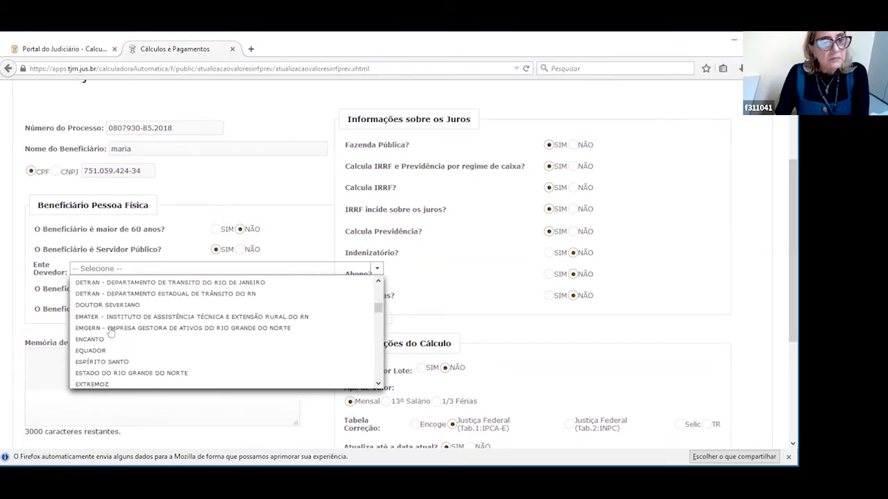
pyautogui.scroll(-2, 110, 332)
pyautogui.click(111, 345)
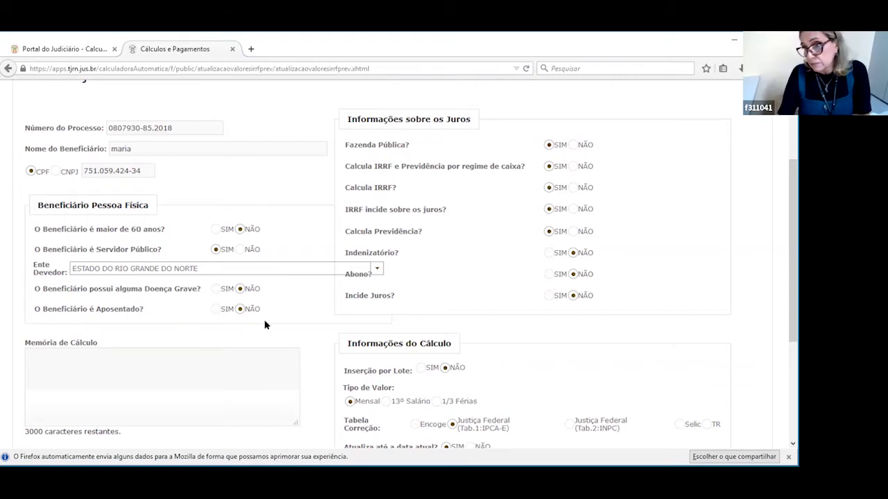
pyautogui.click(45, 366)
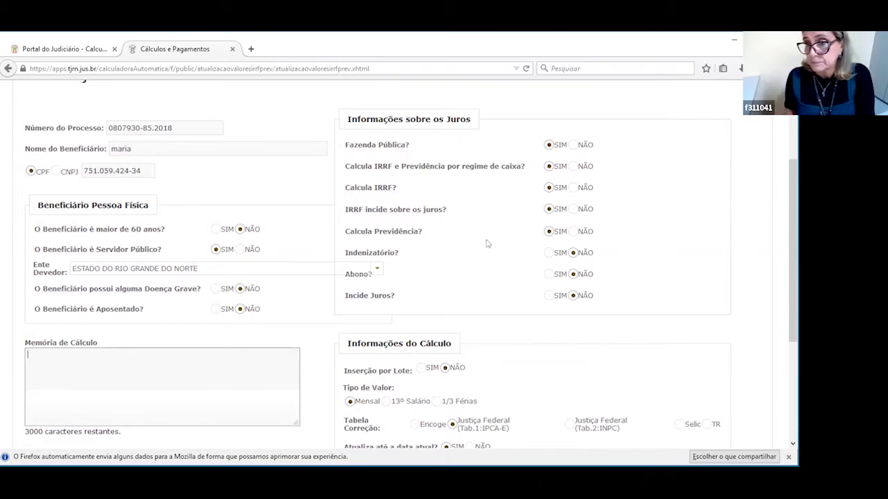
# Enable Incide Juros and set the interest period to be based on the Data de Citação.
pyautogui.click(549, 296)
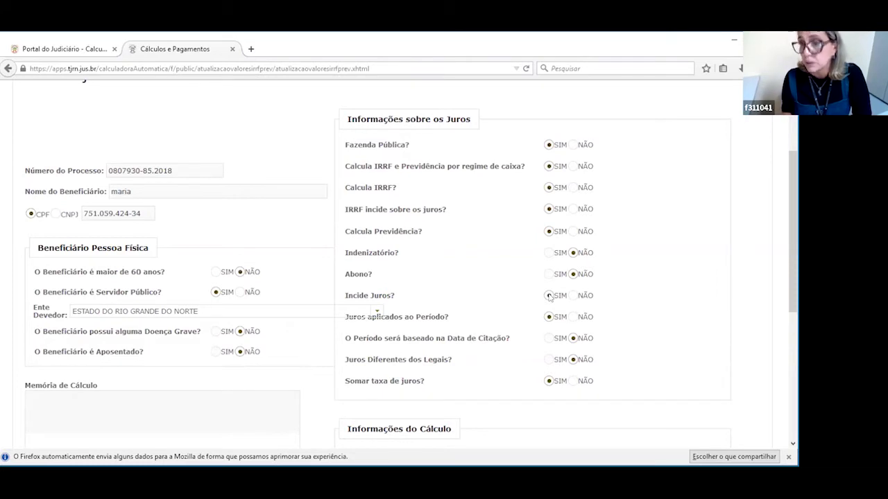
pyautogui.click(548, 296)
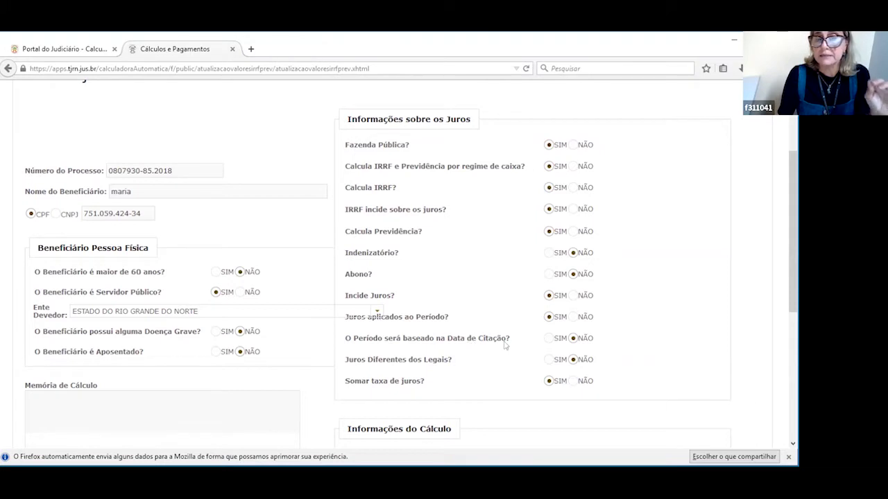
pyautogui.click(548, 339)
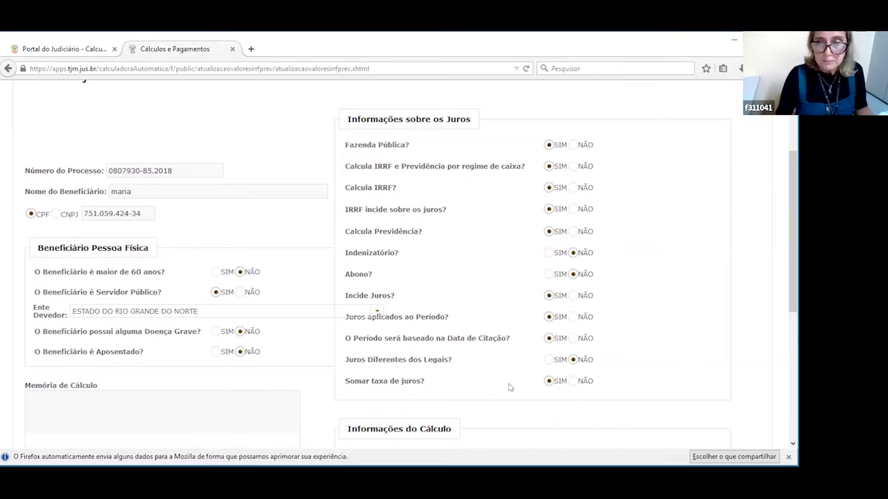
# Enable Inserção por Lote and Incidirá Sucumbência, with Debita do Crédito do Beneficiário set to NÃO.
pyautogui.scroll(-5, 545, 375)
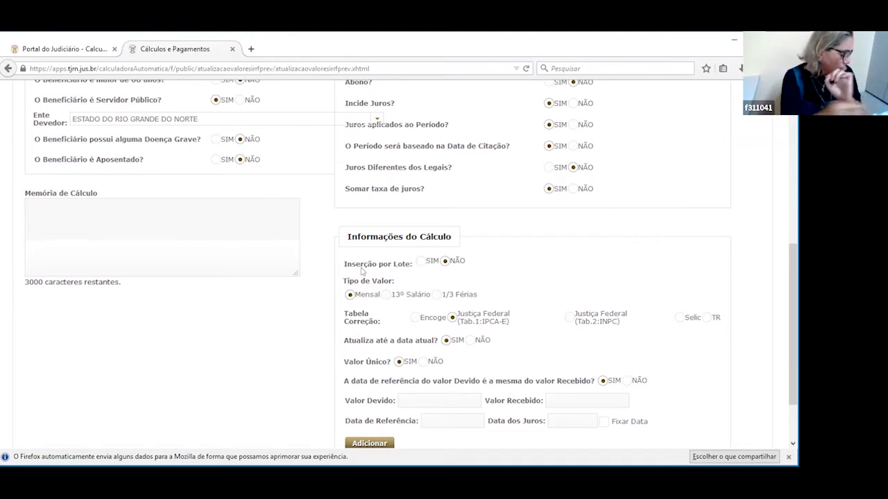
pyautogui.click(420, 261)
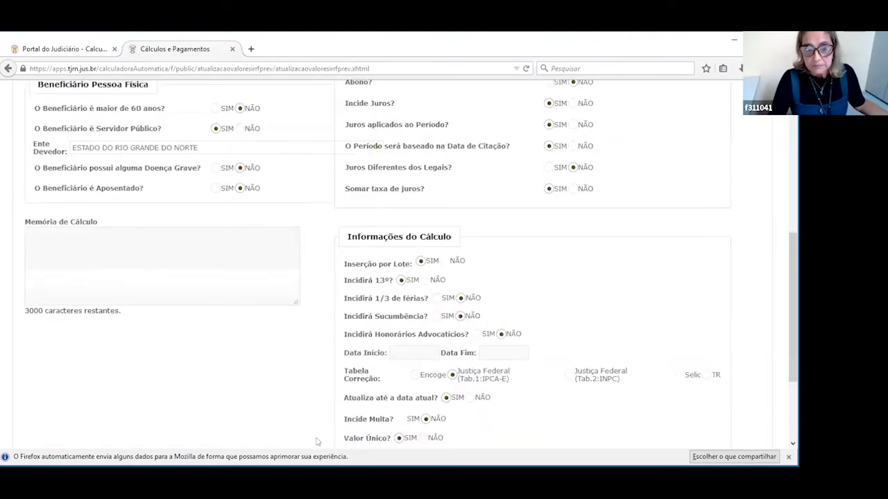
pyautogui.scroll(-2, 378, 340)
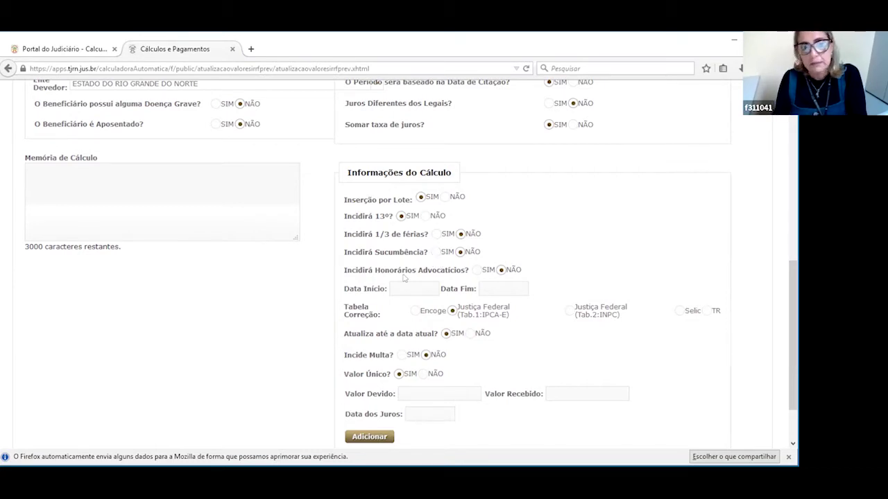
pyautogui.click(434, 253)
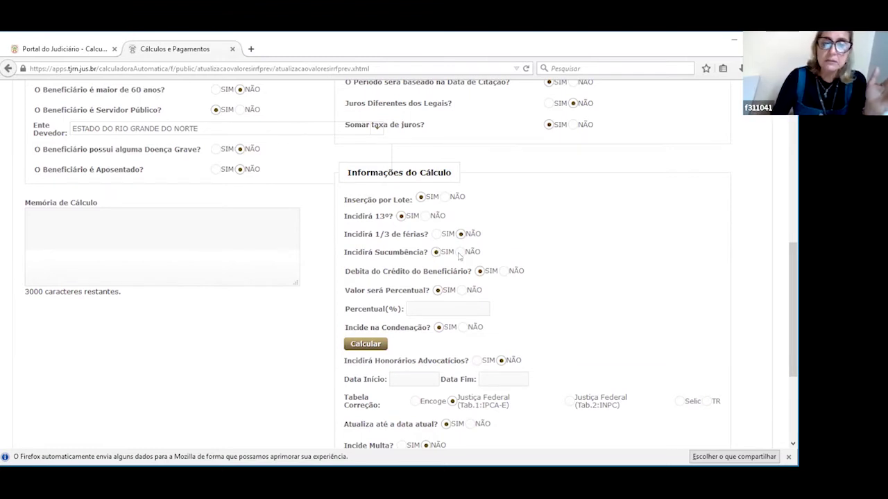
pyautogui.click(502, 271)
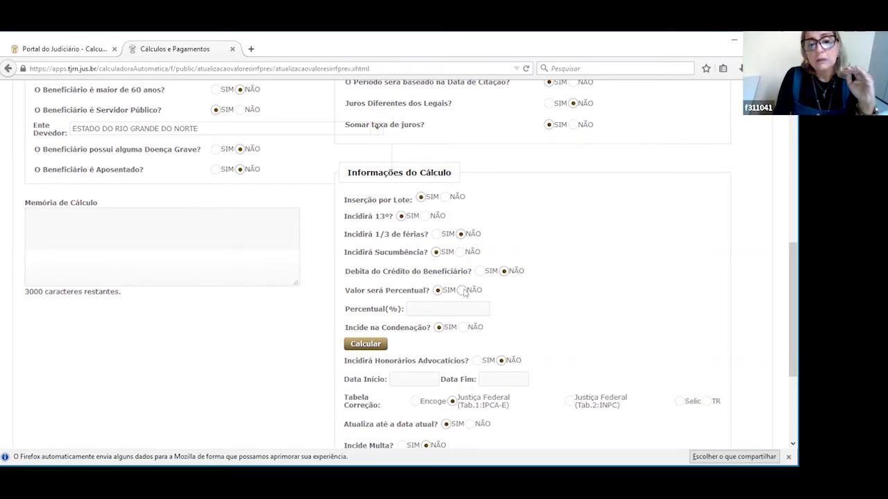
# Define the sucumbência as a percentage of 20%, with Incide na Condenação set to SIM.
pyautogui.click(463, 291)
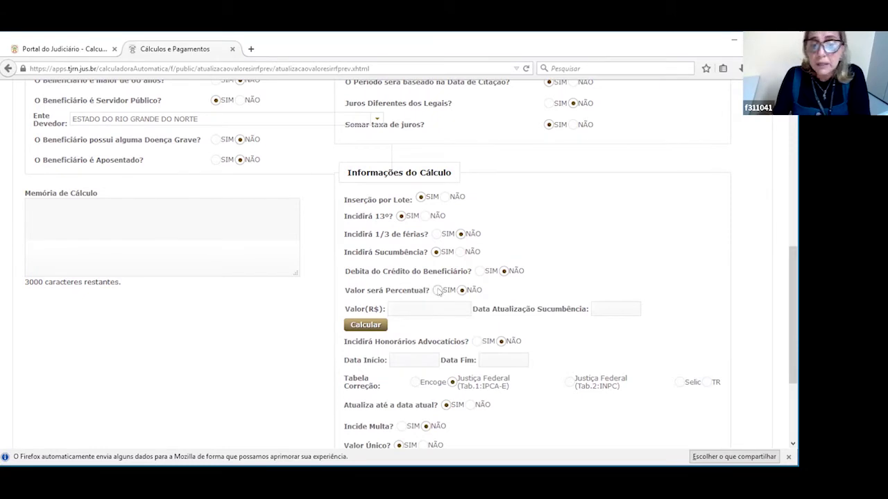
pyautogui.click(437, 290)
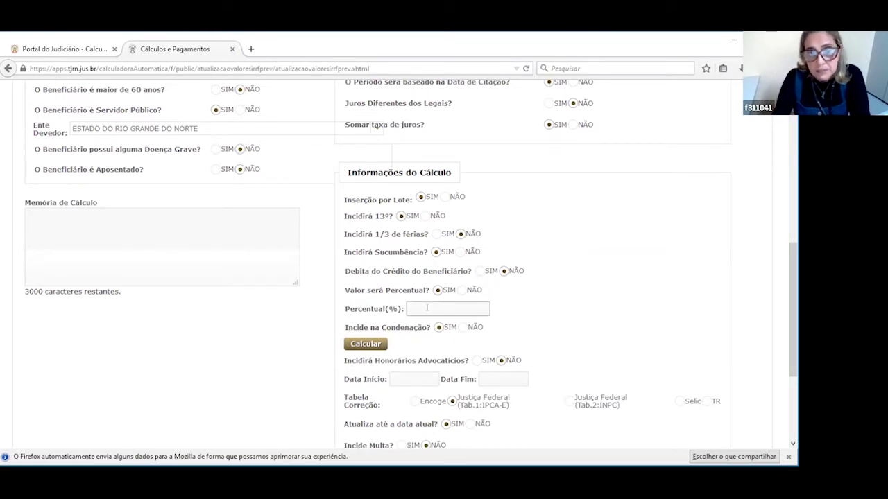
pyautogui.click(427, 307)
pyautogui.write('20')
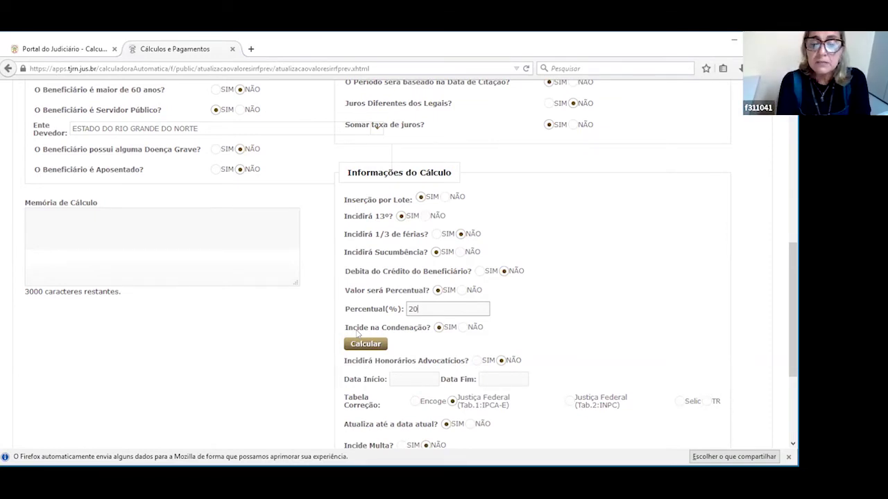
pyautogui.click(464, 327)
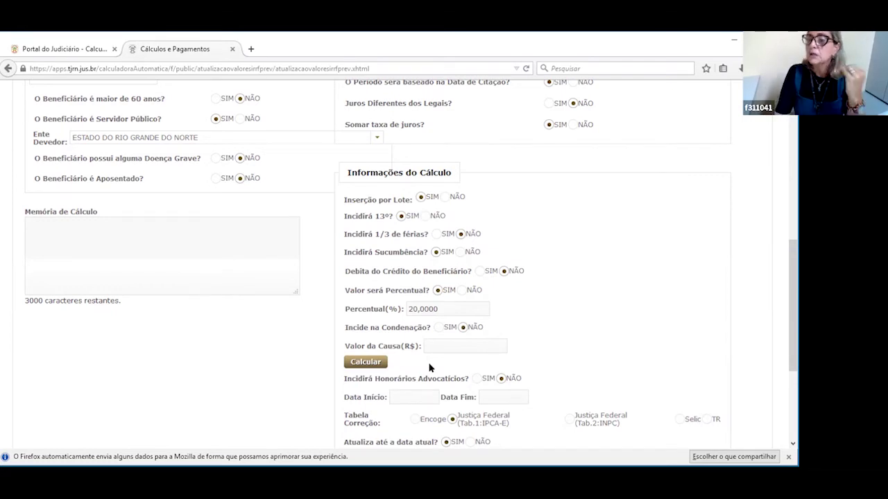
pyautogui.click(437, 328)
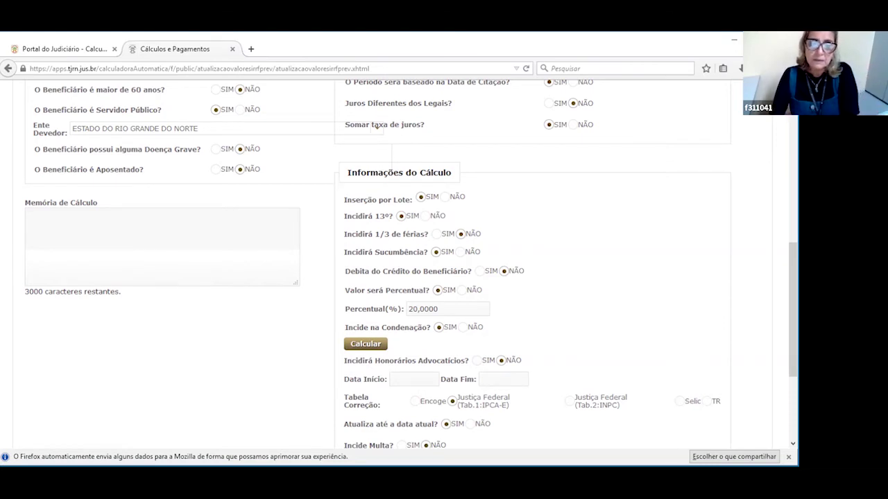
# Keep Honorários Advocatícios at NÃO and set the calculation period from 01/01/2018 to 31/12/2018.
pyautogui.click(476, 361)
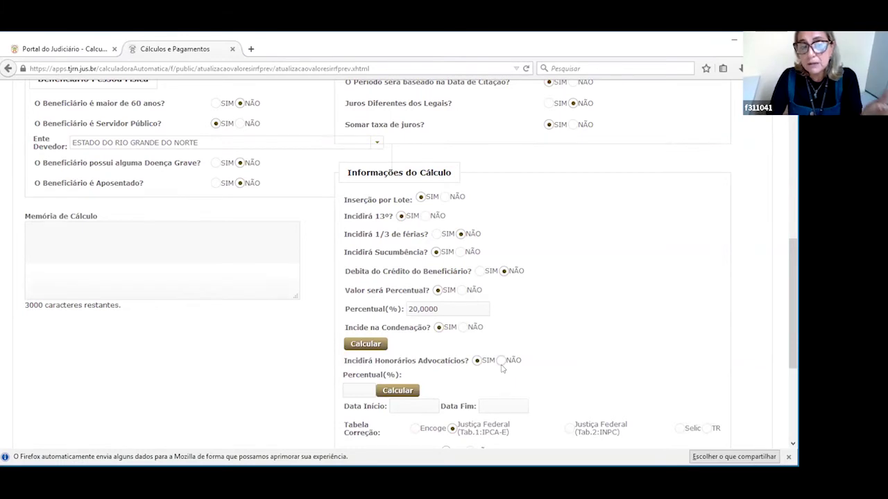
pyautogui.click(501, 361)
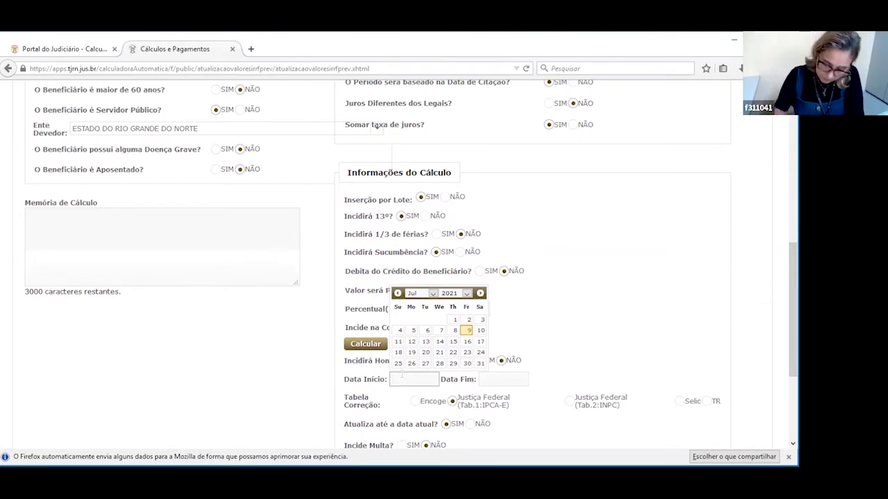
pyautogui.write('01/01/2018')
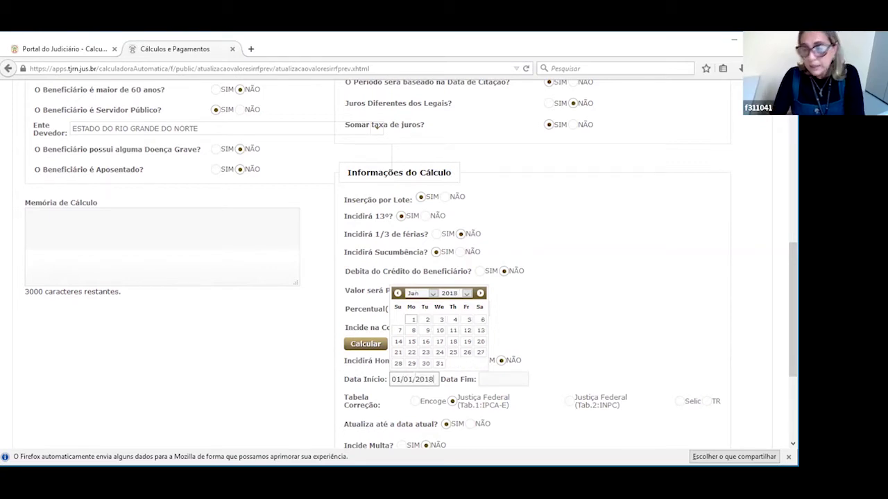
pyautogui.click(490, 379)
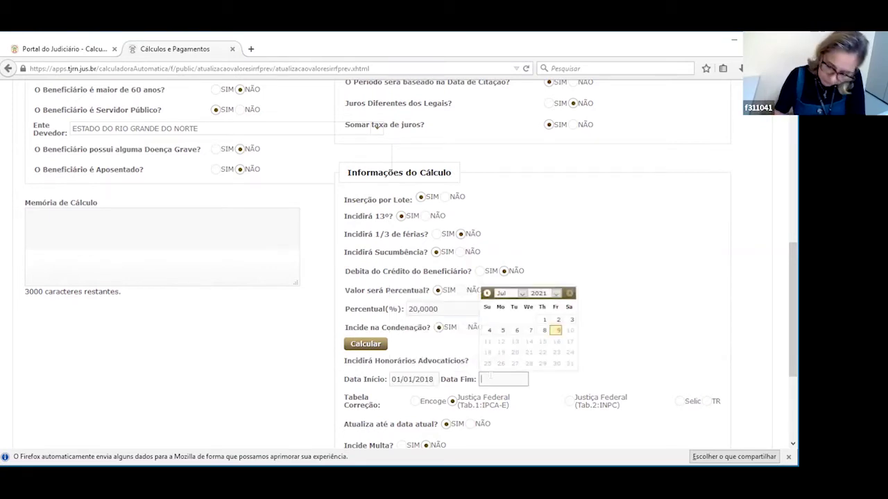
pyautogui.write('31/12')
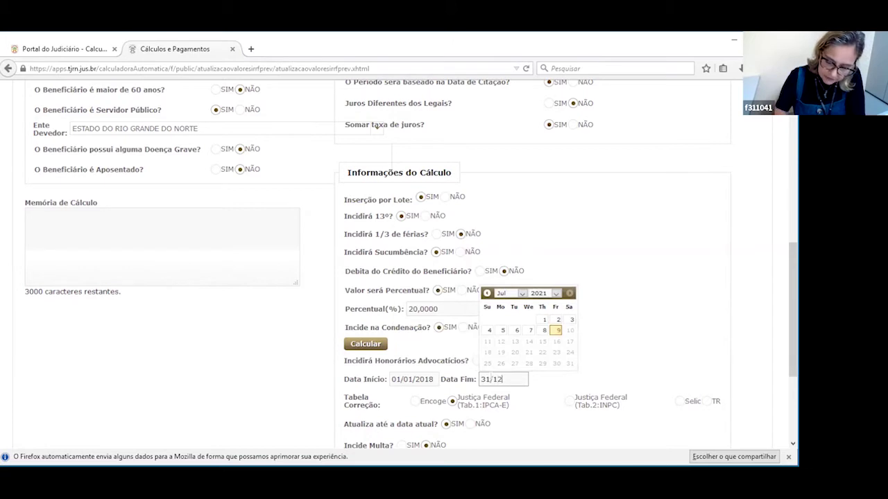
pyautogui.write('/2018')
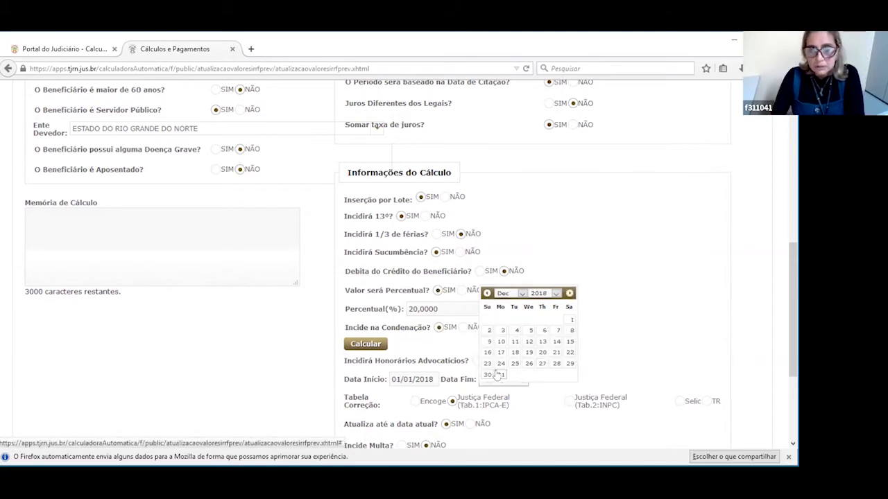
pyautogui.click(499, 374)
pyautogui.scroll(-2, 554, 410)
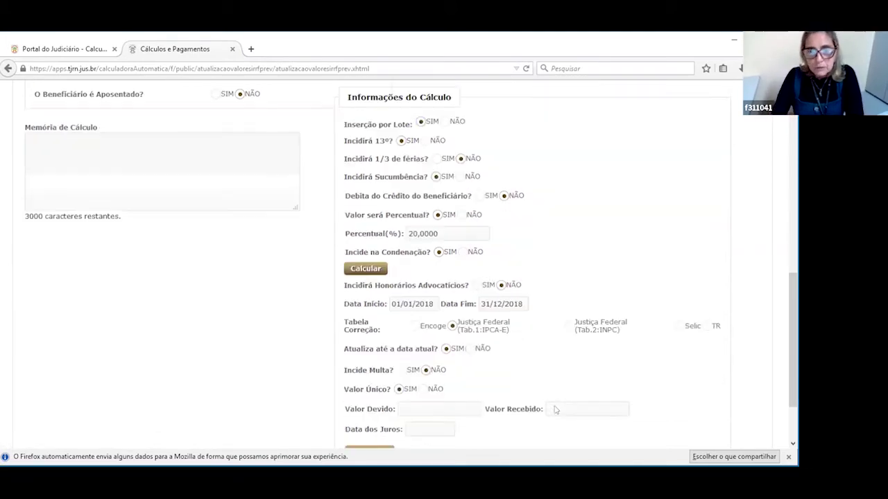
pyautogui.scroll(-1, 555, 410)
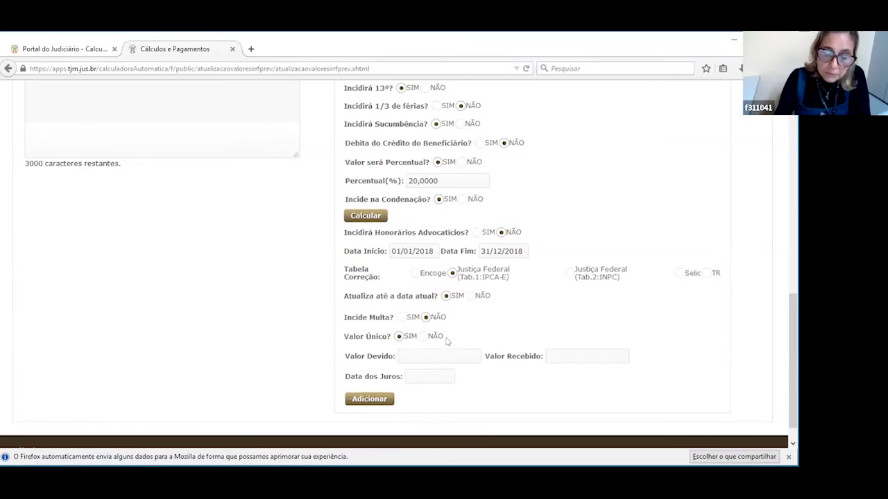
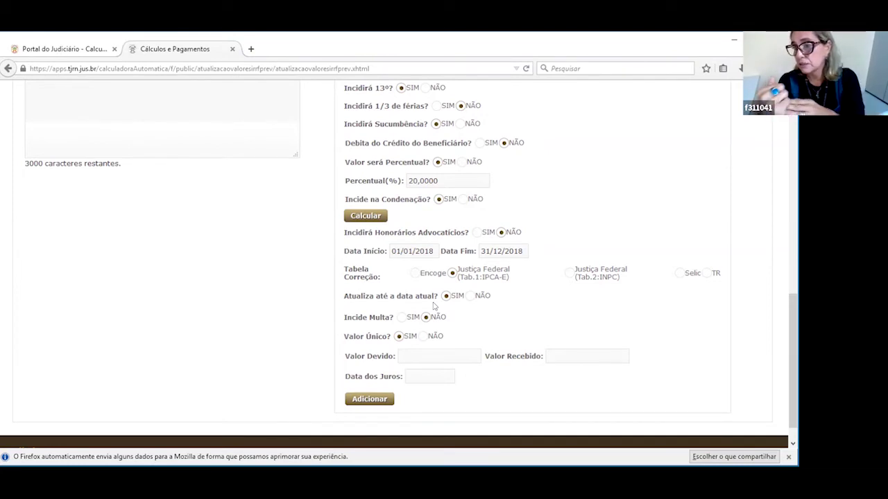
pyautogui.click(474, 297)
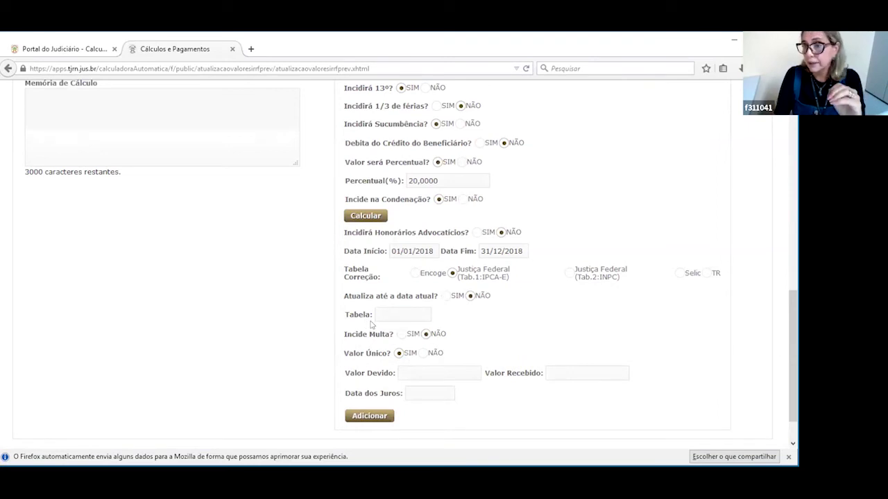
pyautogui.click(396, 312)
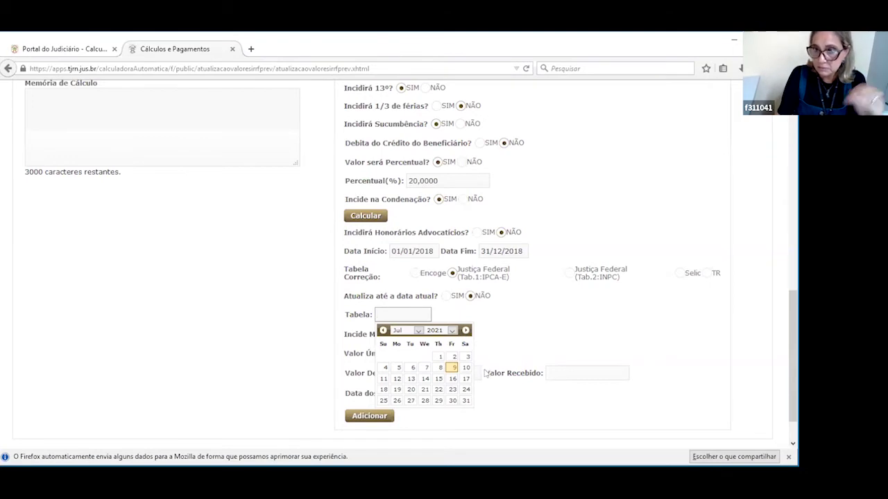
pyautogui.click(603, 338)
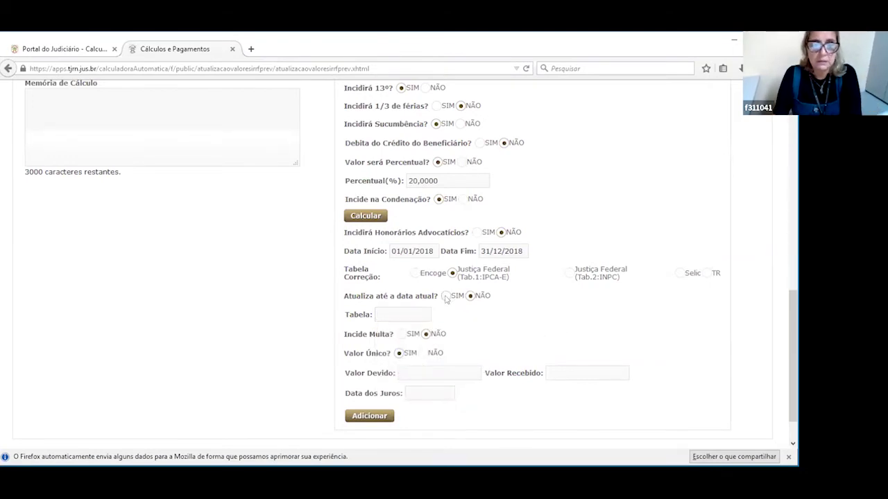
pyautogui.click(446, 296)
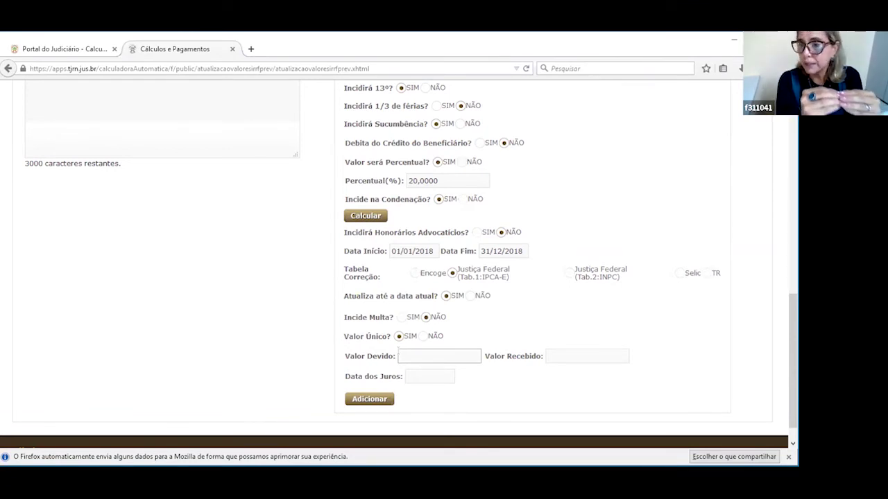
pyautogui.click(401, 336)
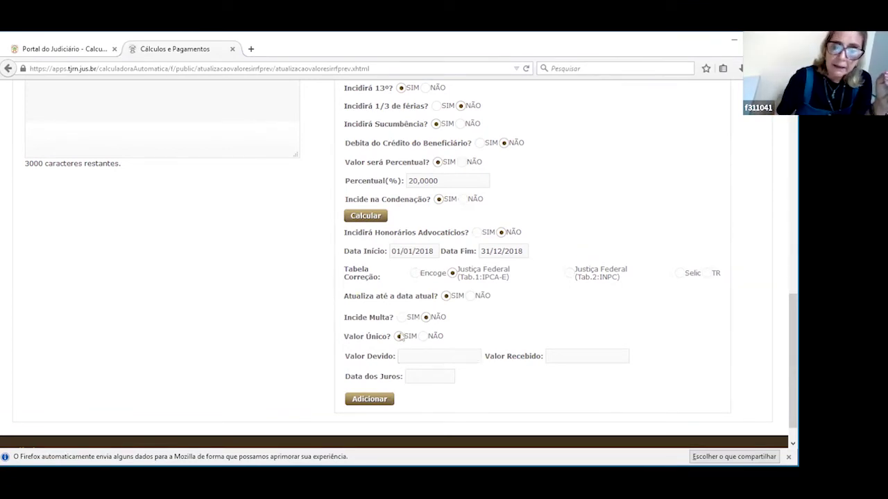
# Set Valor Único to NÃO and enter 15/05/2018 as the Data dos Juros.
pyautogui.click(424, 337)
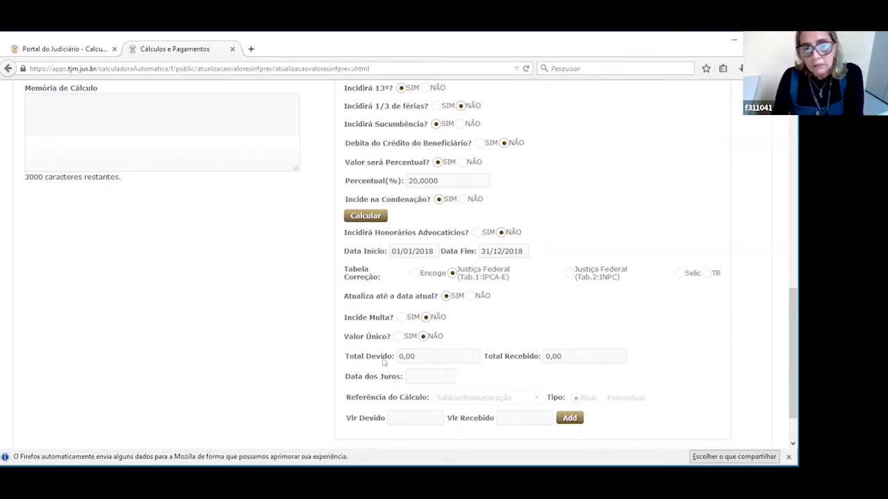
pyautogui.click(419, 356)
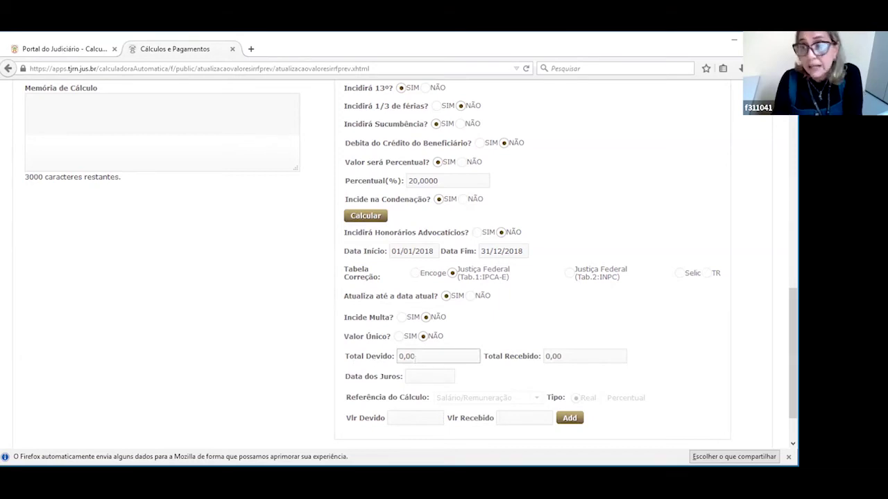
pyautogui.click(475, 372)
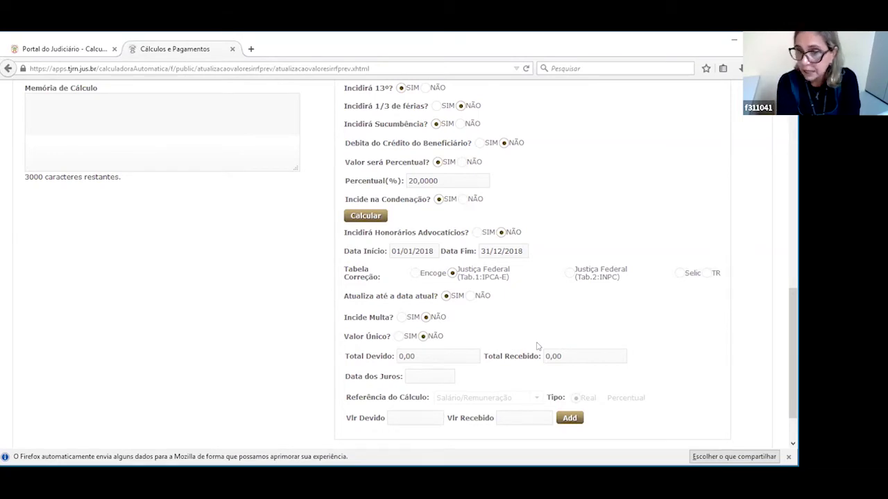
pyautogui.click(409, 376)
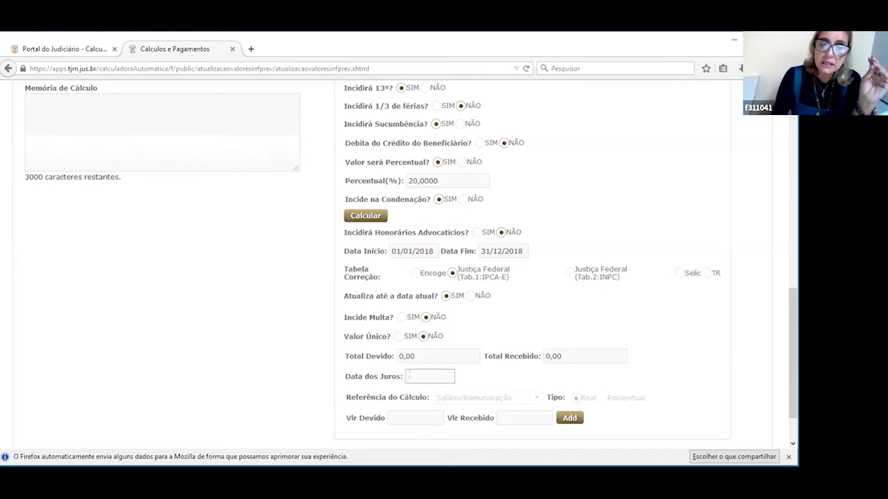
pyautogui.click(408, 375)
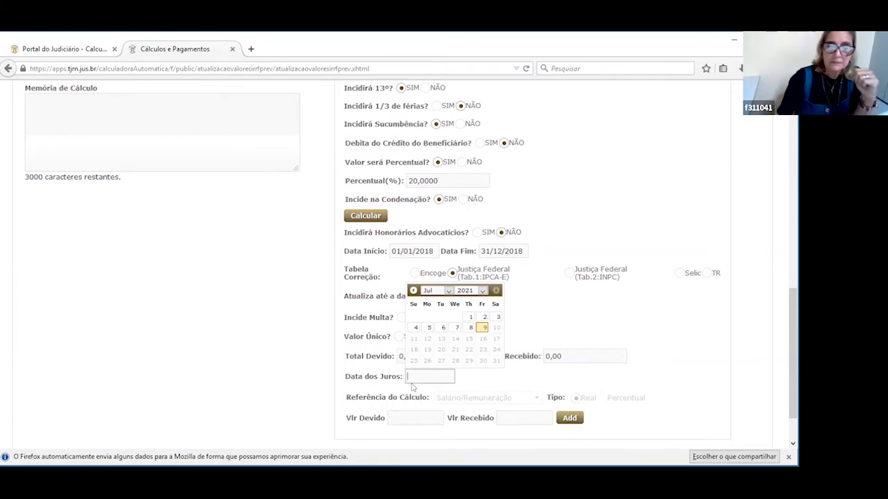
pyautogui.write('1')
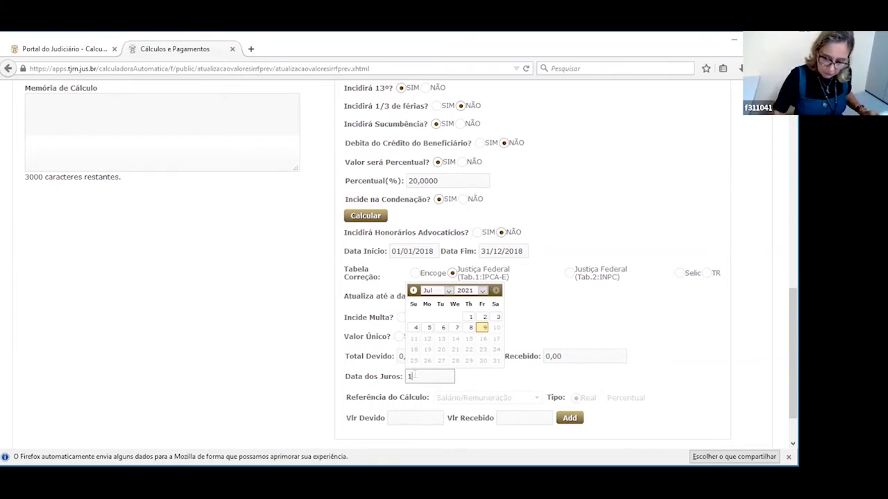
pyautogui.write('5/05/2018')
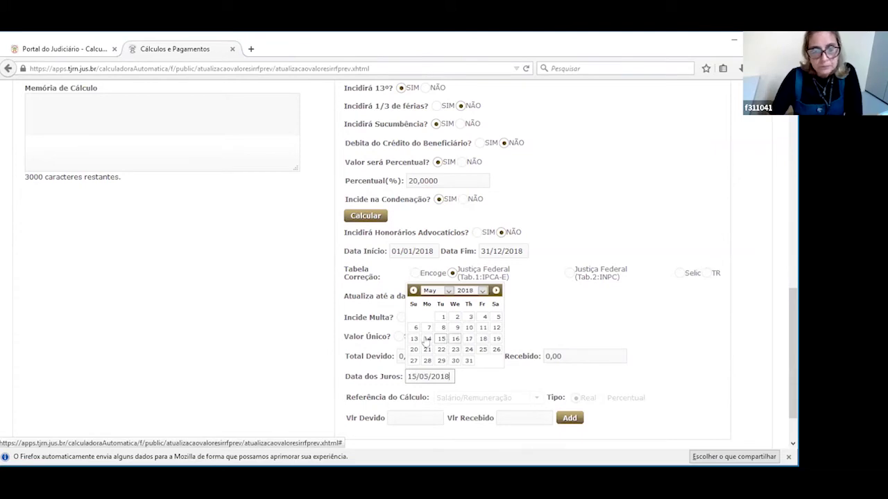
pyautogui.click(528, 428)
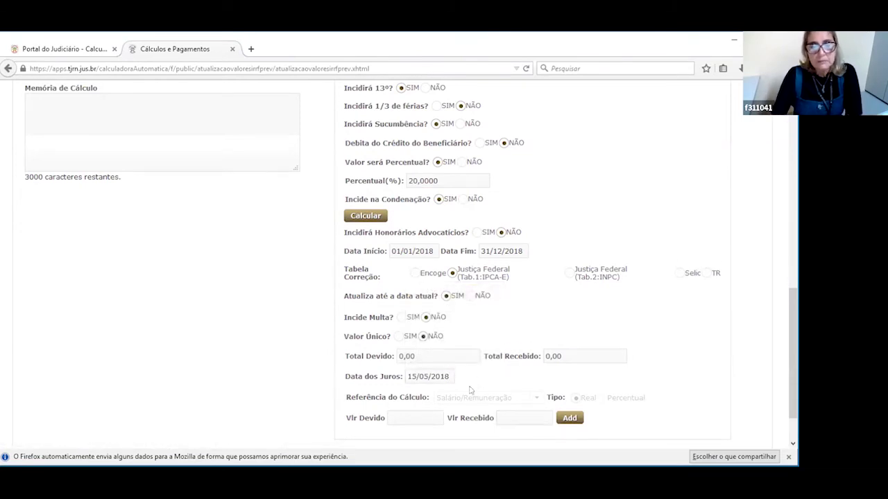
# Add the Salário/Remuneração reference with a Vlr Devido of 1.000,00 and a Vlr Recebido of 500,00.
pyautogui.scroll(-2, 395, 350)
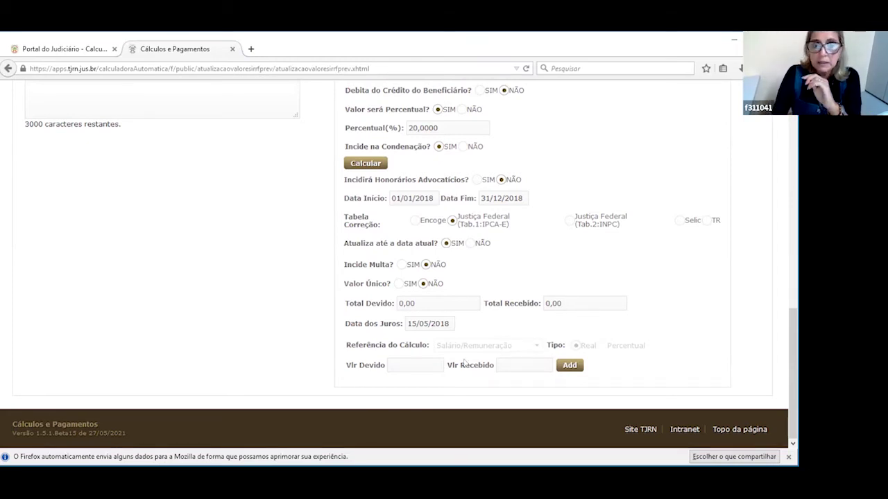
pyautogui.click(415, 365)
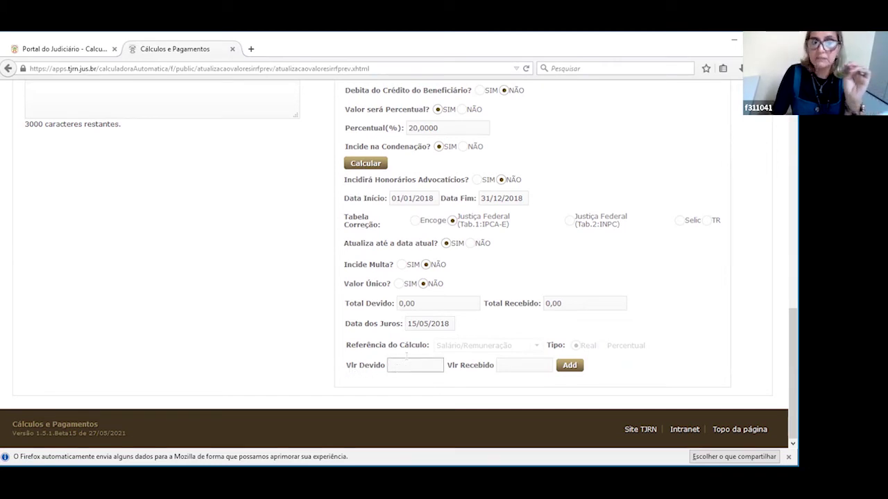
pyautogui.write('1')
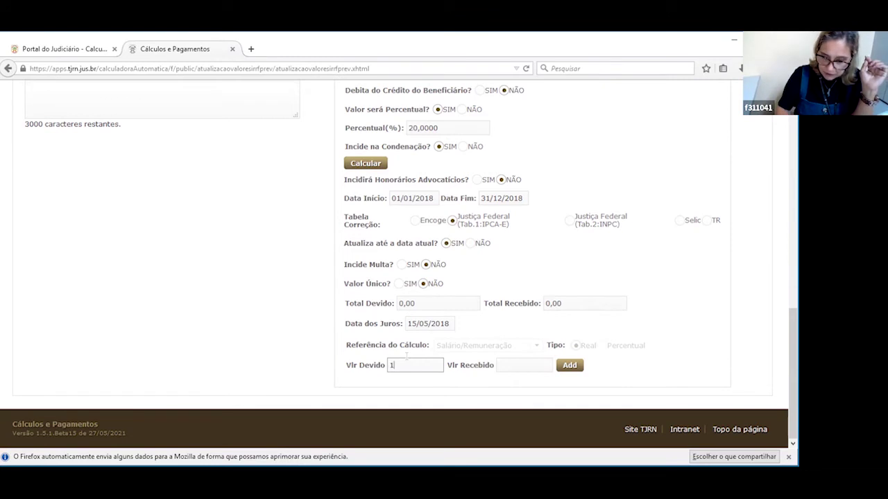
pyautogui.write('000')
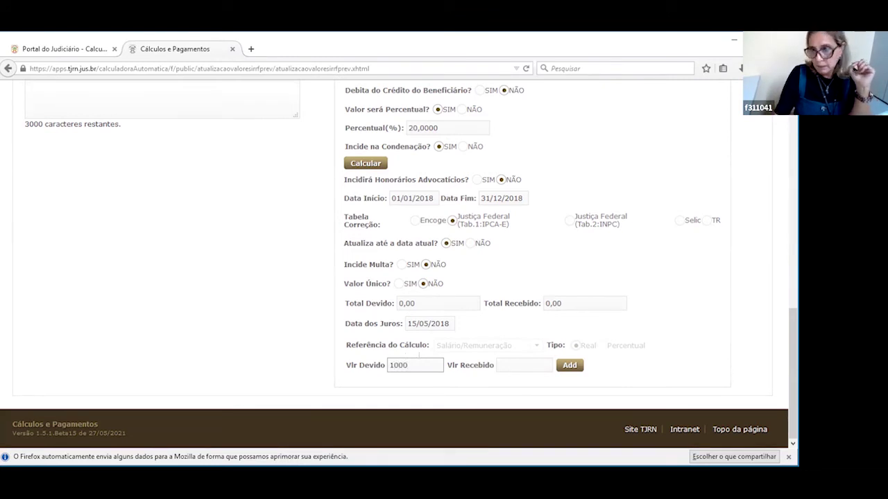
pyautogui.click(507, 365)
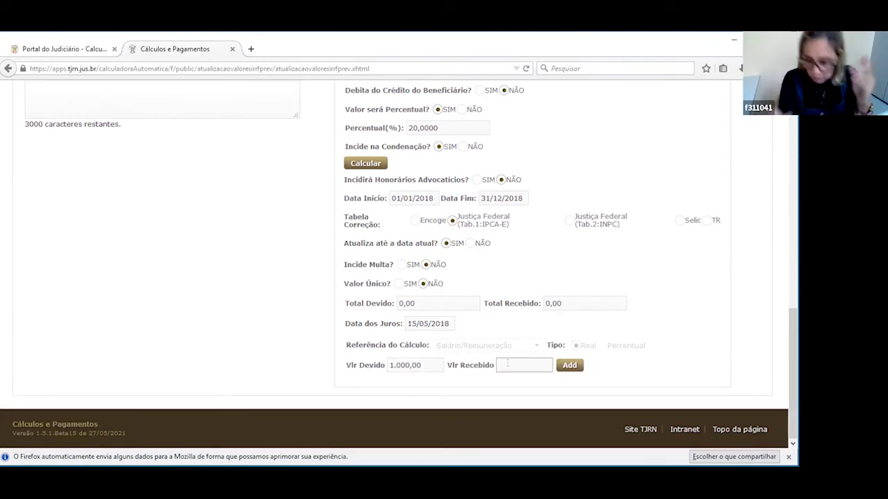
pyautogui.write('5000')
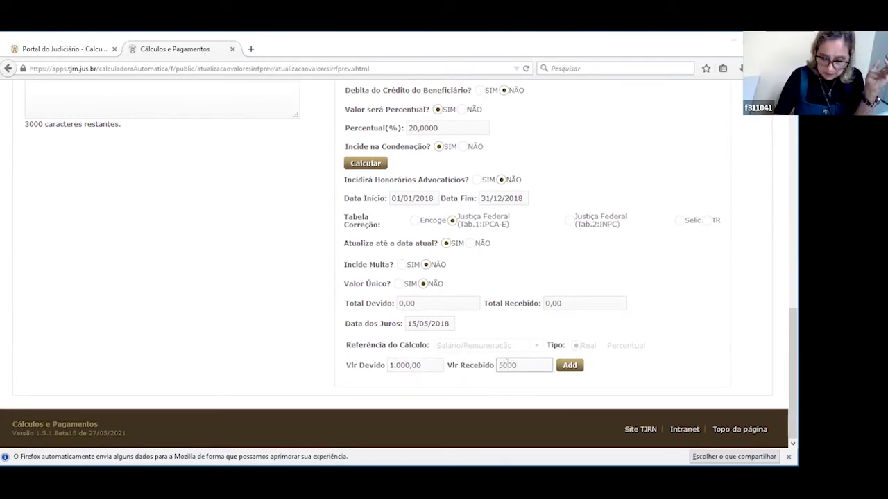
pyautogui.press('BackSpace')
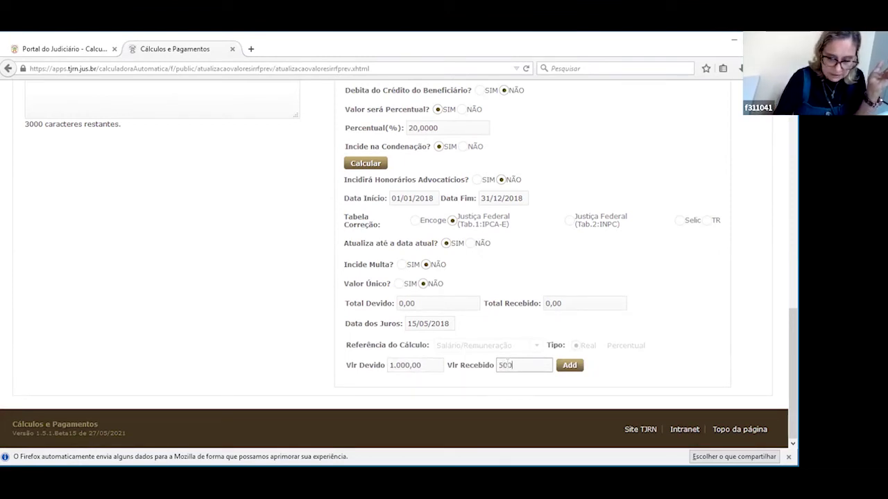
pyautogui.click(567, 366)
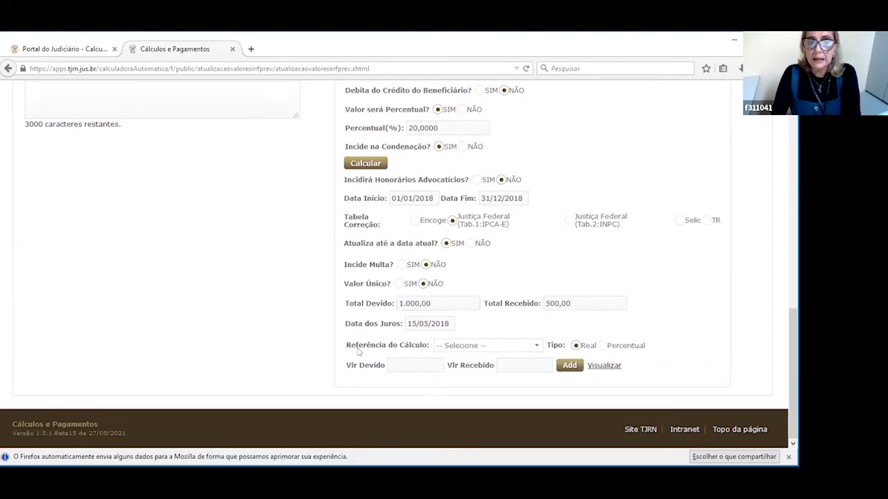
# Choose Adicional Tempo de Serviço as the Referência do Cálculo, with its Tipo set to Percentual.
pyautogui.click(536, 346)
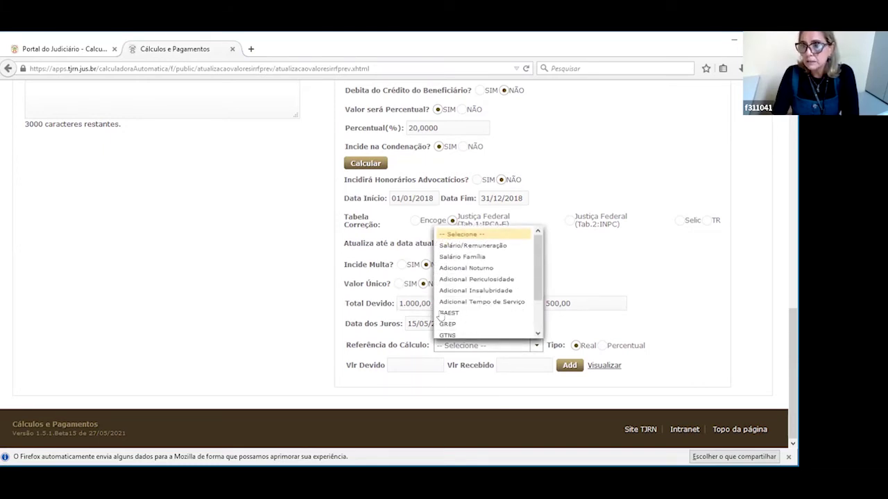
pyautogui.click(488, 303)
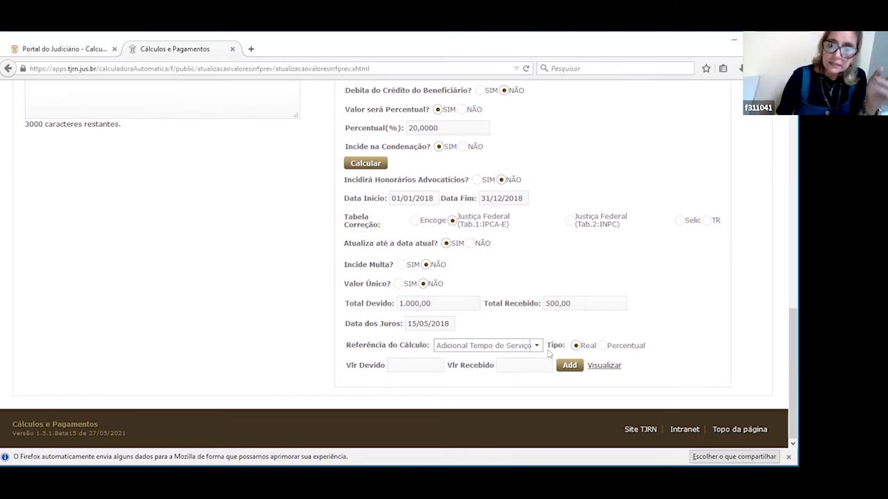
pyautogui.click(602, 347)
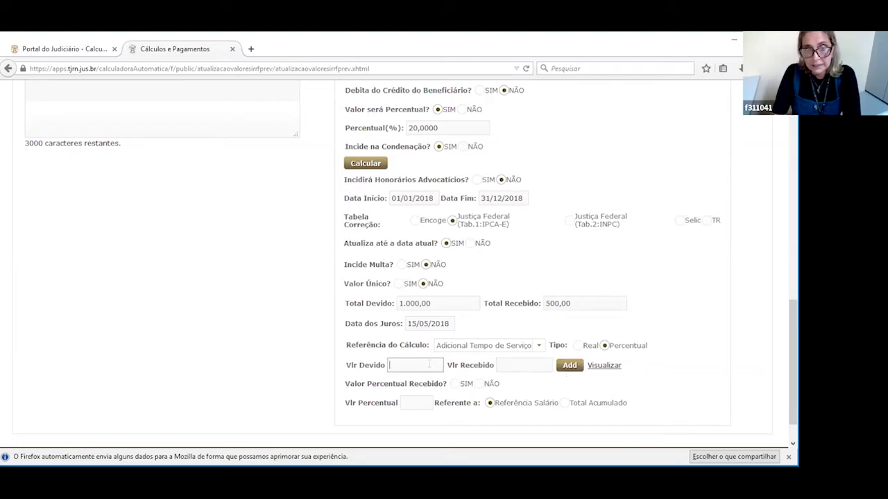
pyautogui.click(528, 366)
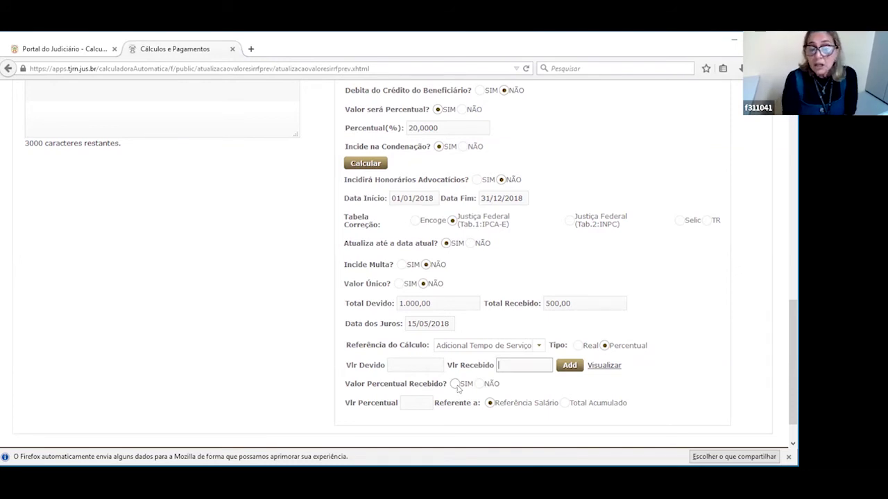
# Add the Adicional Tempo de Serviço at 10% of the Referência Salário, with Valor Percentual Recebido set to NÃO.
pyautogui.click(456, 386)
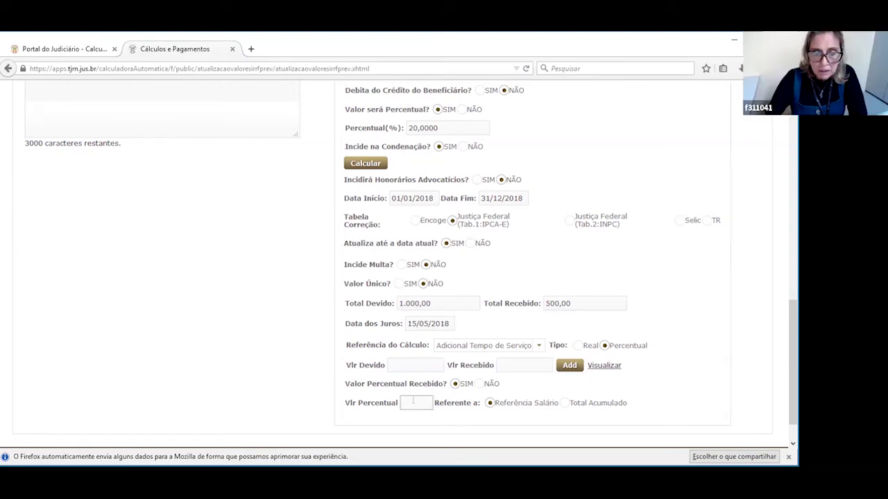
pyautogui.write('20')
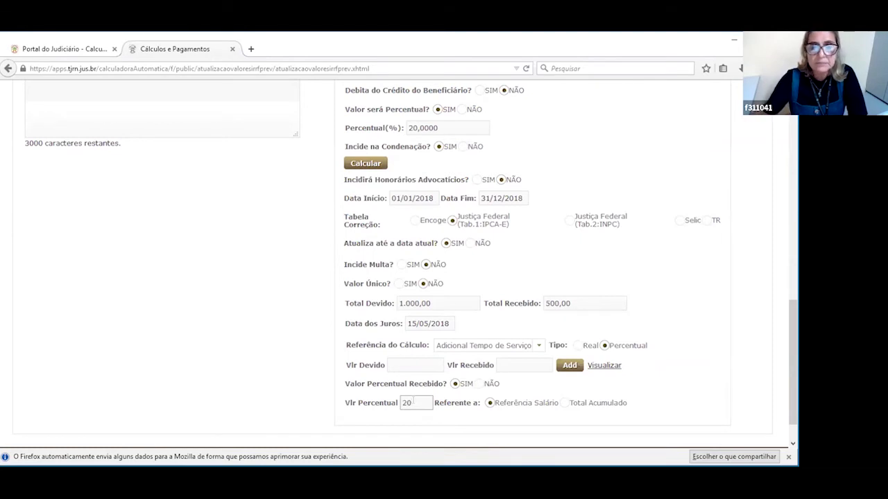
pyautogui.press('BackSpace')
pyautogui.press('BackSpace')
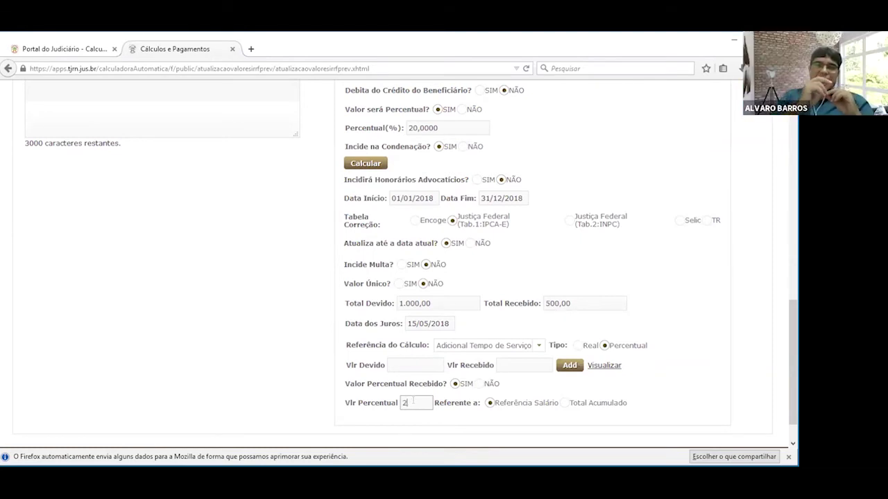
pyautogui.write('10')
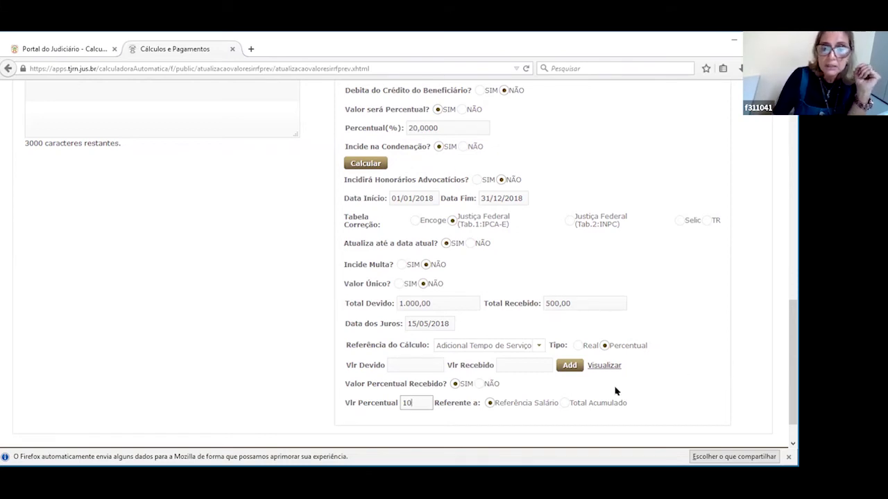
pyautogui.click(478, 385)
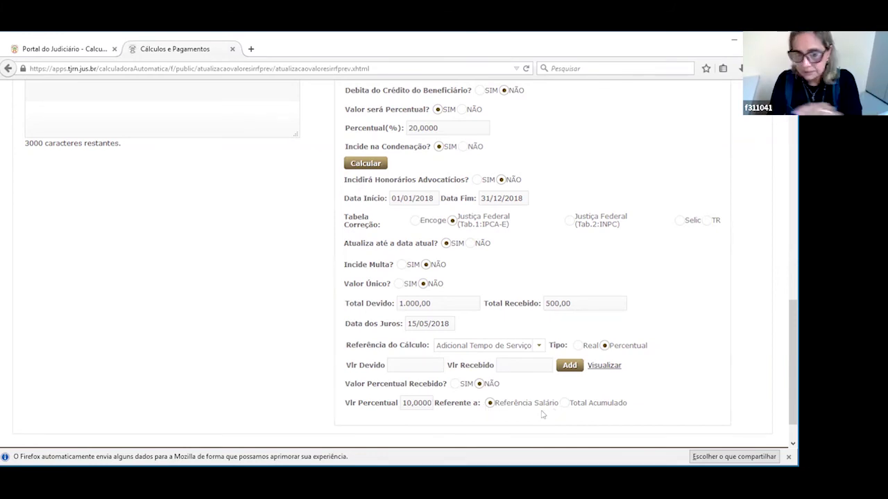
pyautogui.scroll(-1, 552, 411)
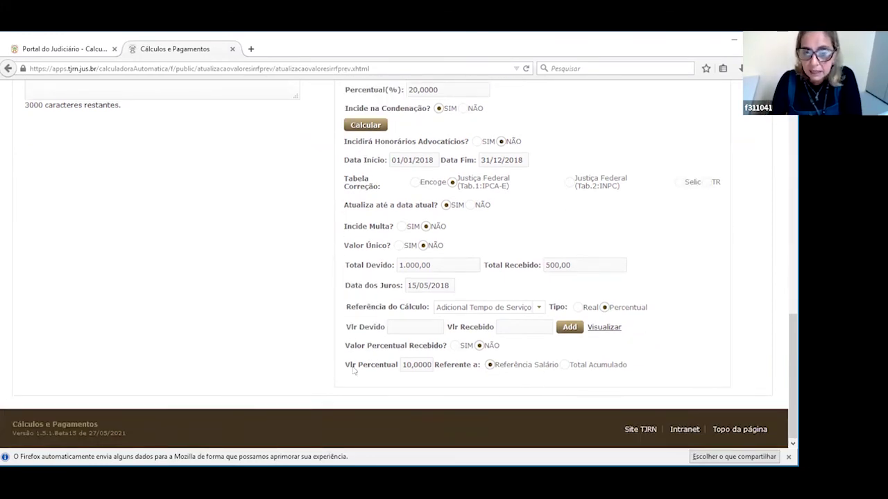
pyautogui.click(570, 328)
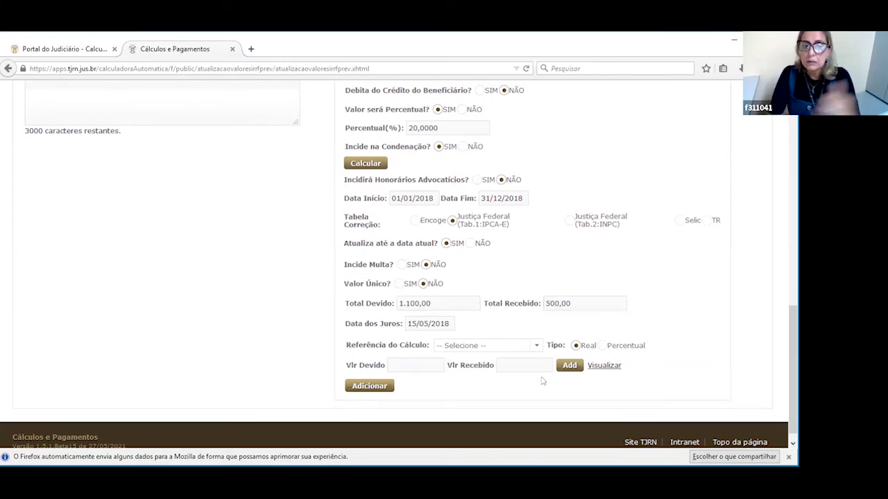
# Add the completed 2018 batch of amounts to the calculation.
pyautogui.click(545, 303)
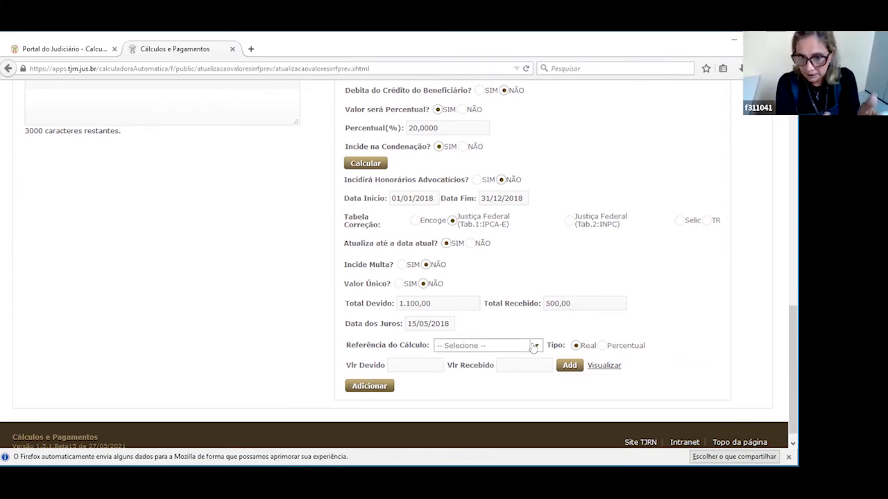
pyautogui.click(370, 387)
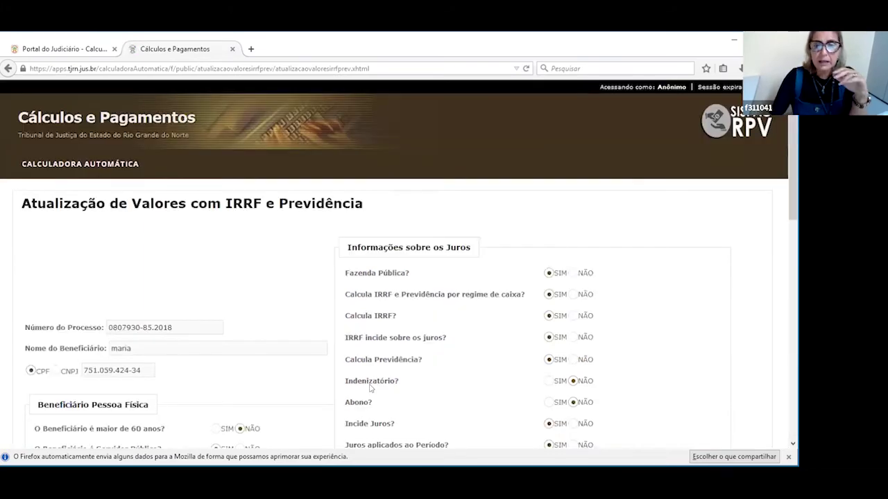
# Expand the items for the year 2018 and examine the totals and the values of the Fev/2018 item.
pyautogui.scroll(-8, 439, 257)
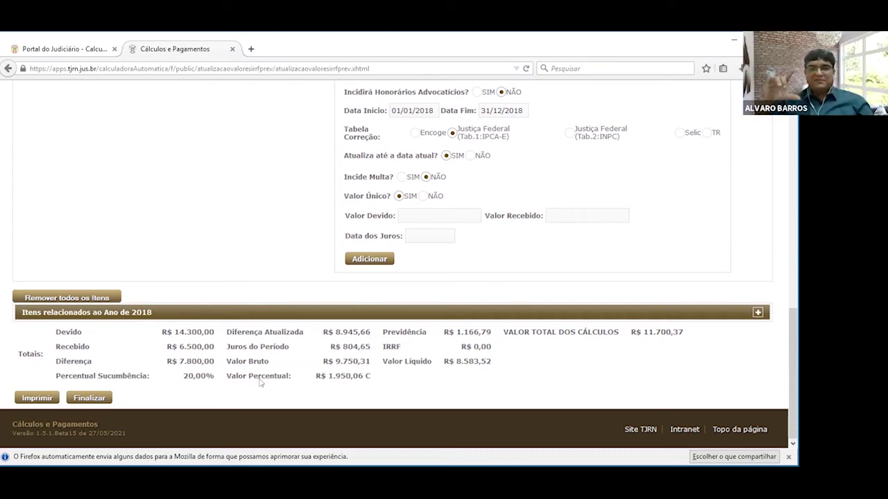
pyautogui.click(758, 312)
pyautogui.scroll(-5, 543, 253)
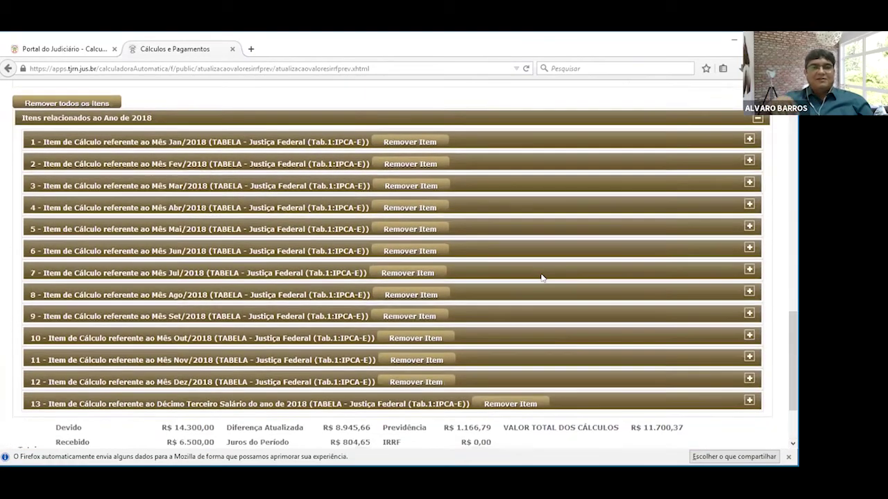
pyautogui.scroll(2, 499, 275)
pyautogui.scroll(-2, 422, 212)
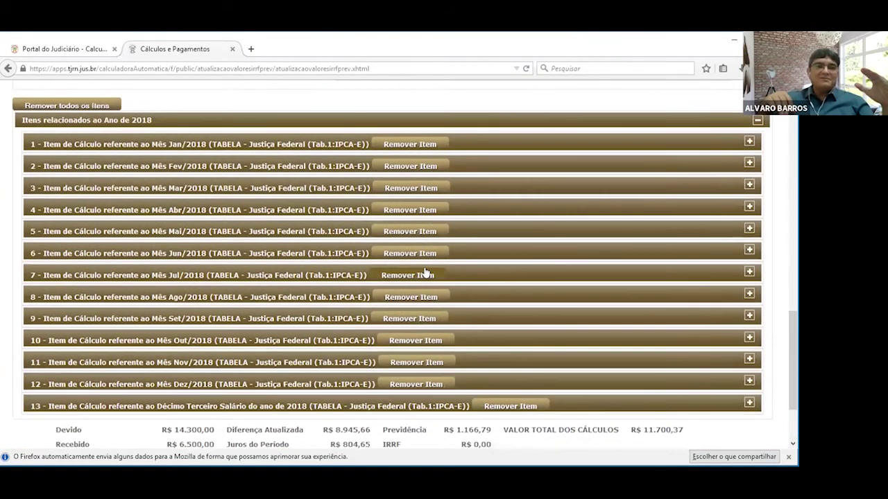
pyautogui.scroll(-2, 422, 273)
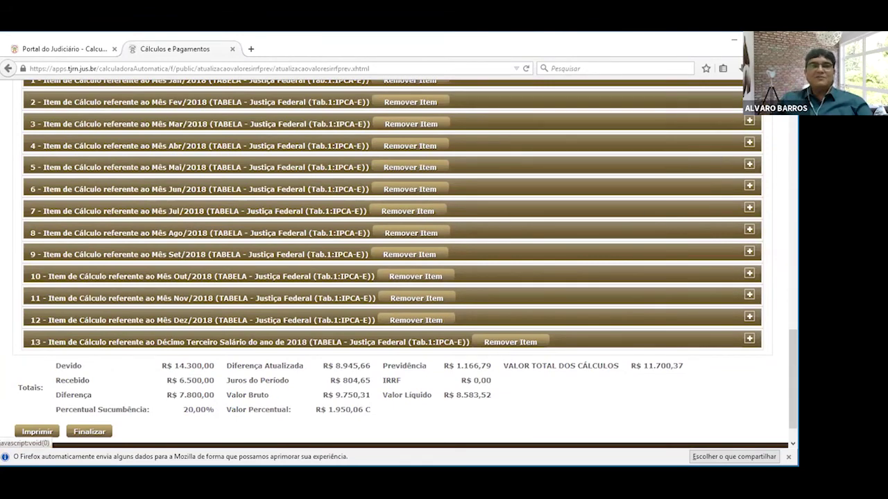
pyautogui.click(749, 102)
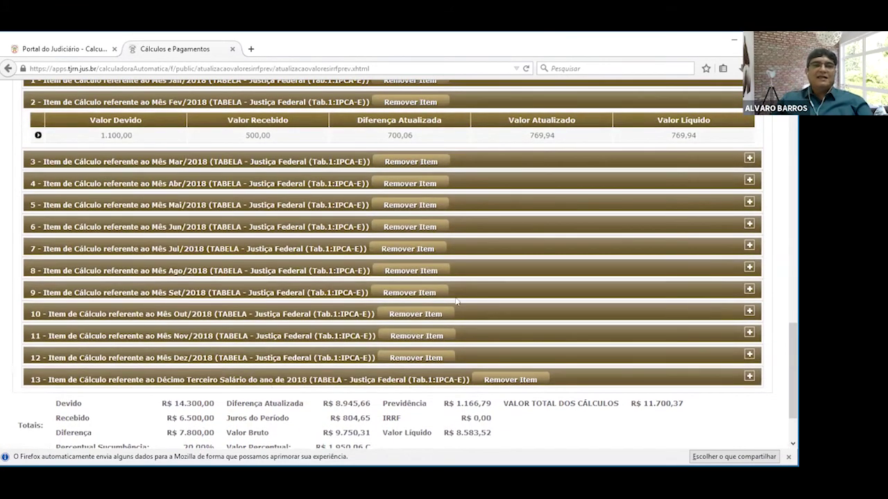
pyautogui.scroll(2, 514, 271)
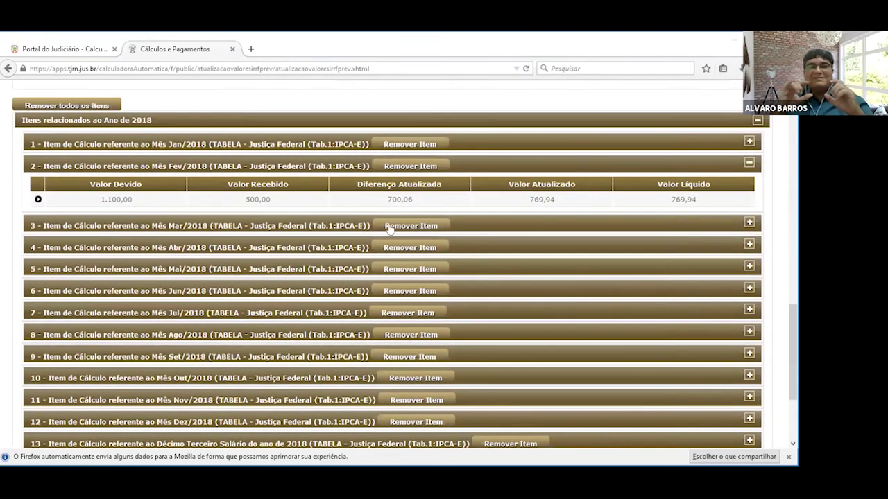
# Expand the Jan/2018 item with its details and examine the applied rate, the interest and the added sub-items.
pyautogui.click(748, 144)
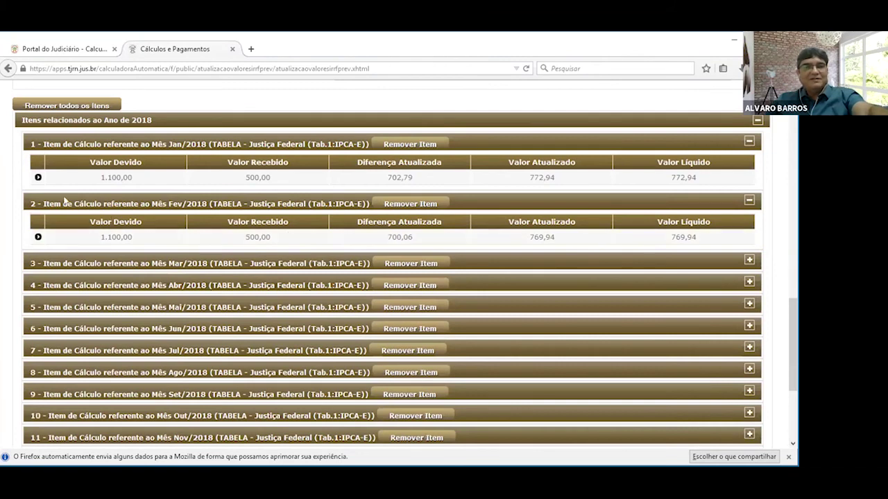
pyautogui.click(38, 179)
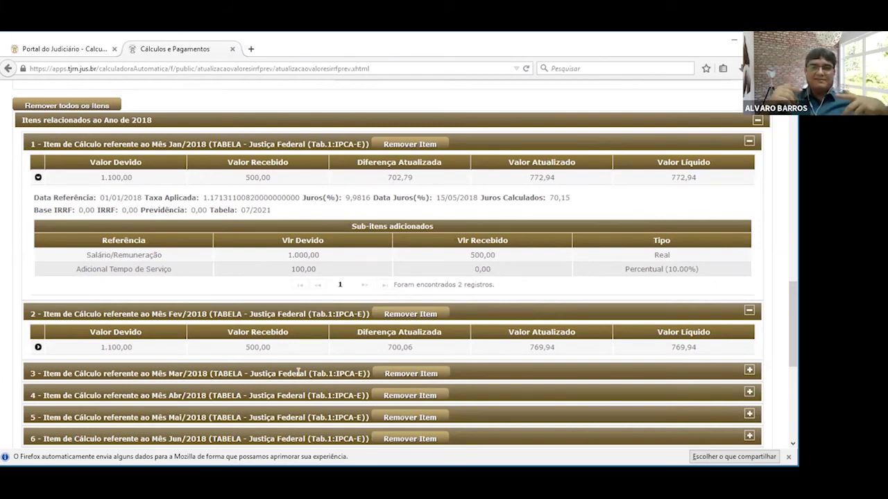
pyautogui.scroll(3, 435, 329)
pyautogui.scroll(-1, 435, 329)
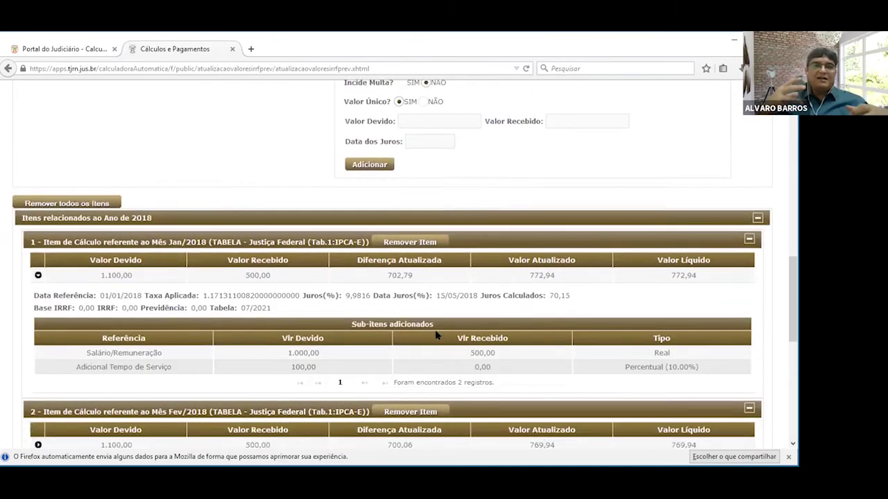
pyautogui.scroll(-1, 435, 335)
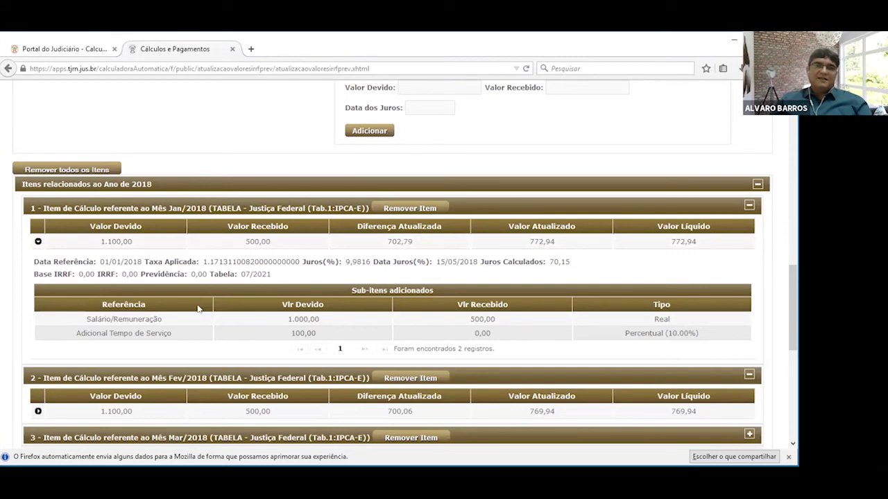
pyautogui.scroll(-2, 296, 264)
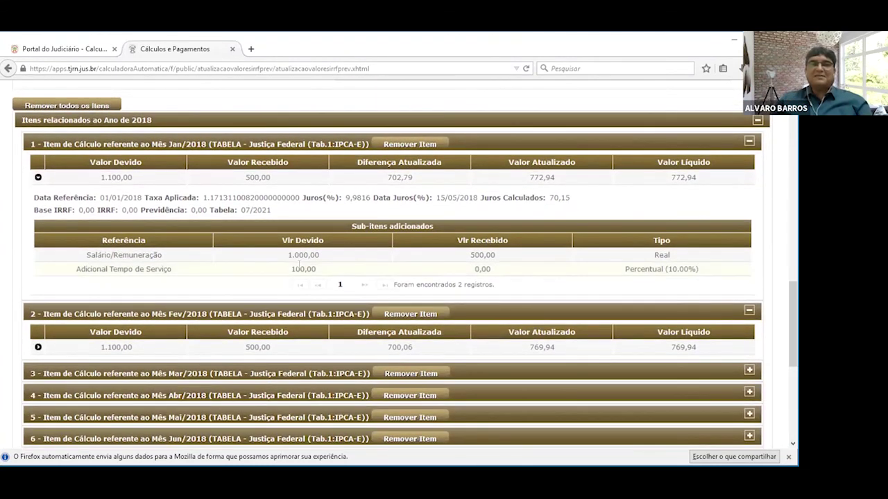
# Collapse the Jan/2018 item and the whole 2018 group of items, and finalize the calculation.
pyautogui.click(749, 141)
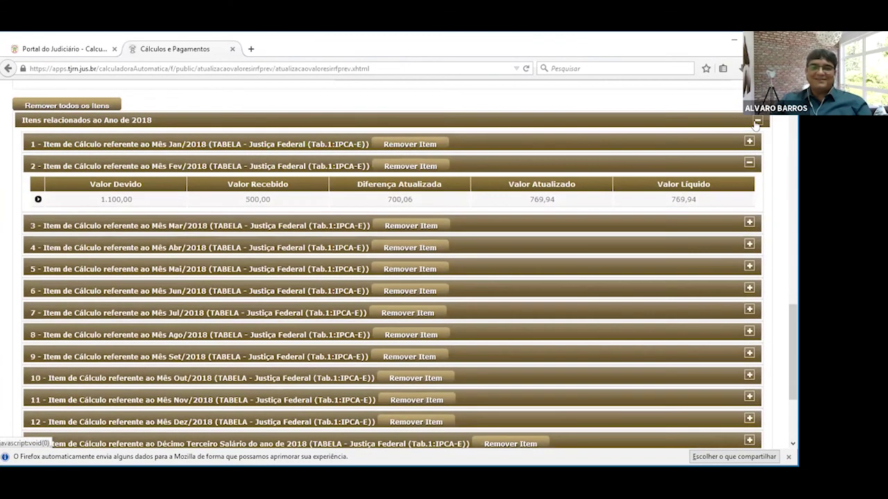
pyautogui.click(758, 121)
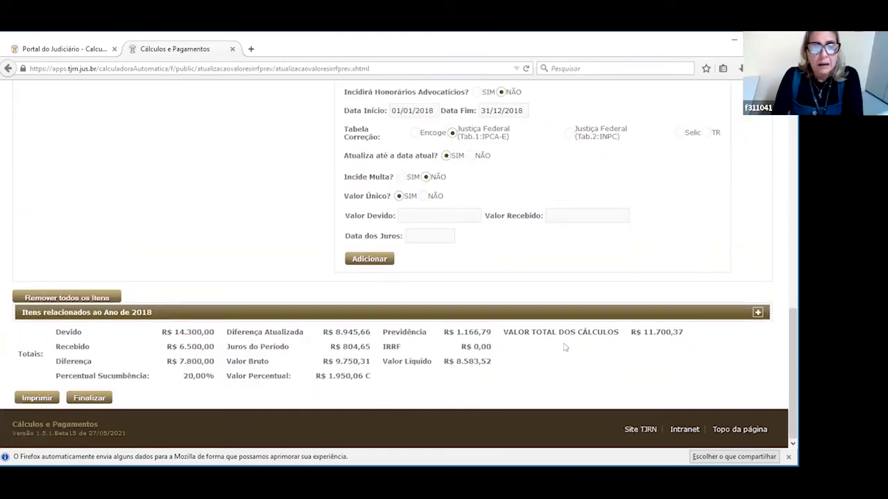
pyautogui.click(82, 401)
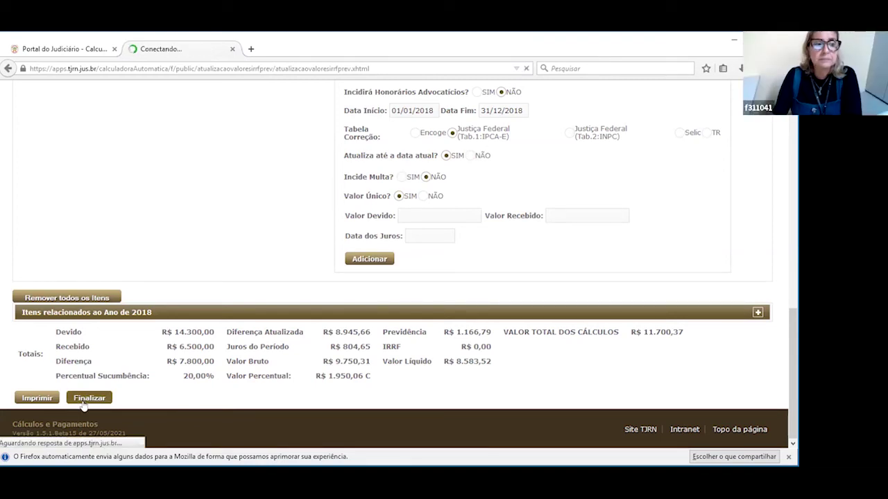